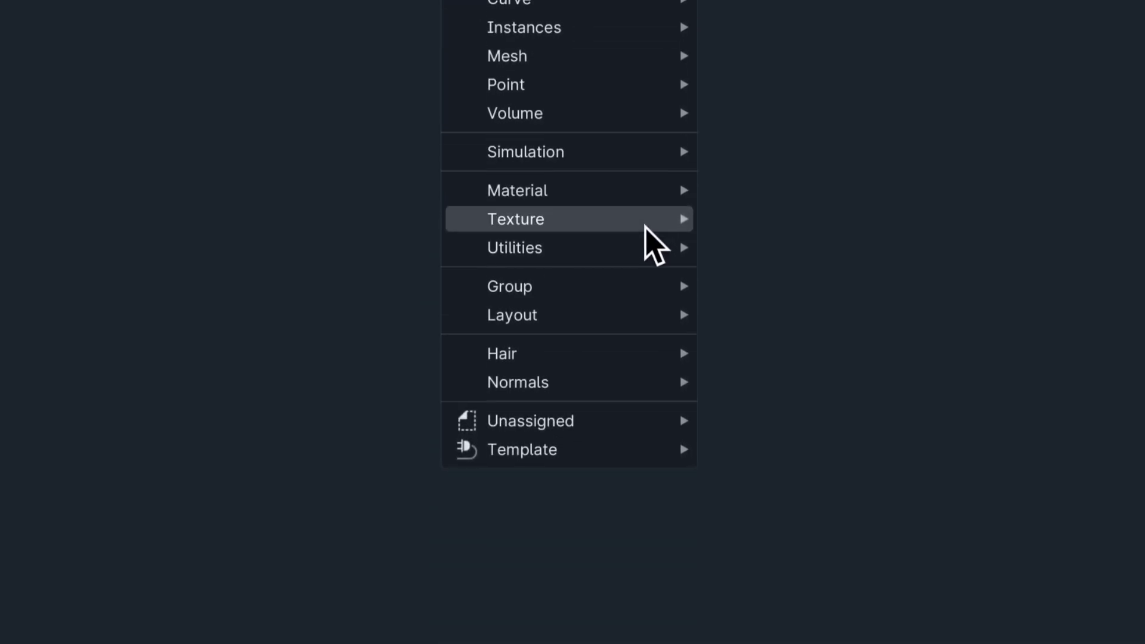
- Add a Random Value utility node to the geometry node tree
mouse_move(653, 247)
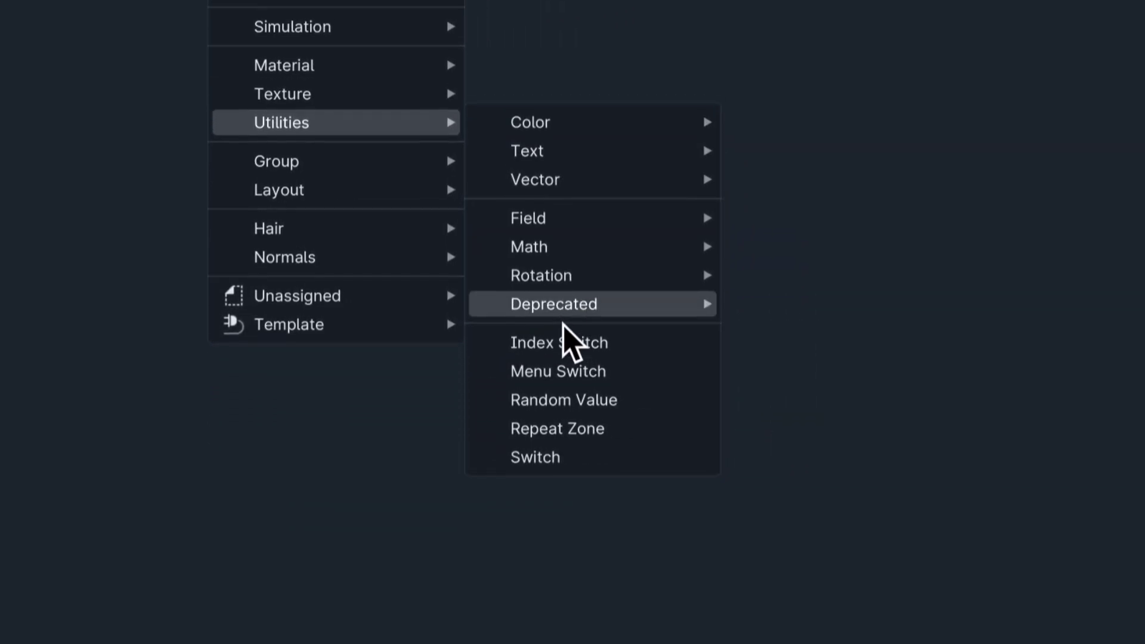
left_click(563, 400)
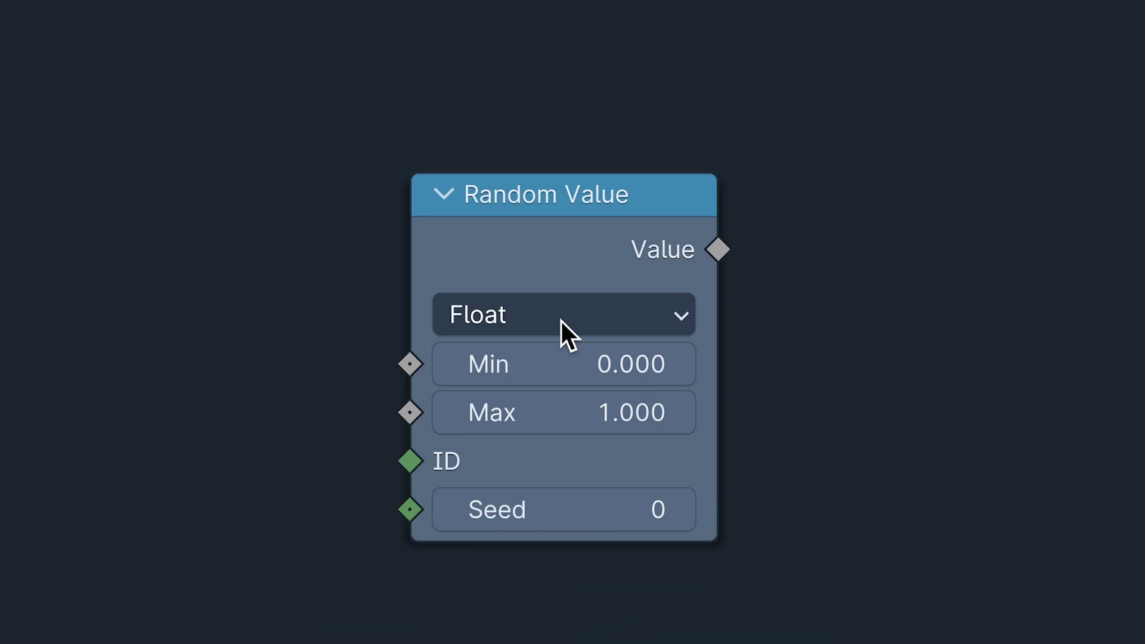
- Cycle the Random Value node's data type through Integer, Vector and Boolean, and return it to Float
left_click(561, 321)
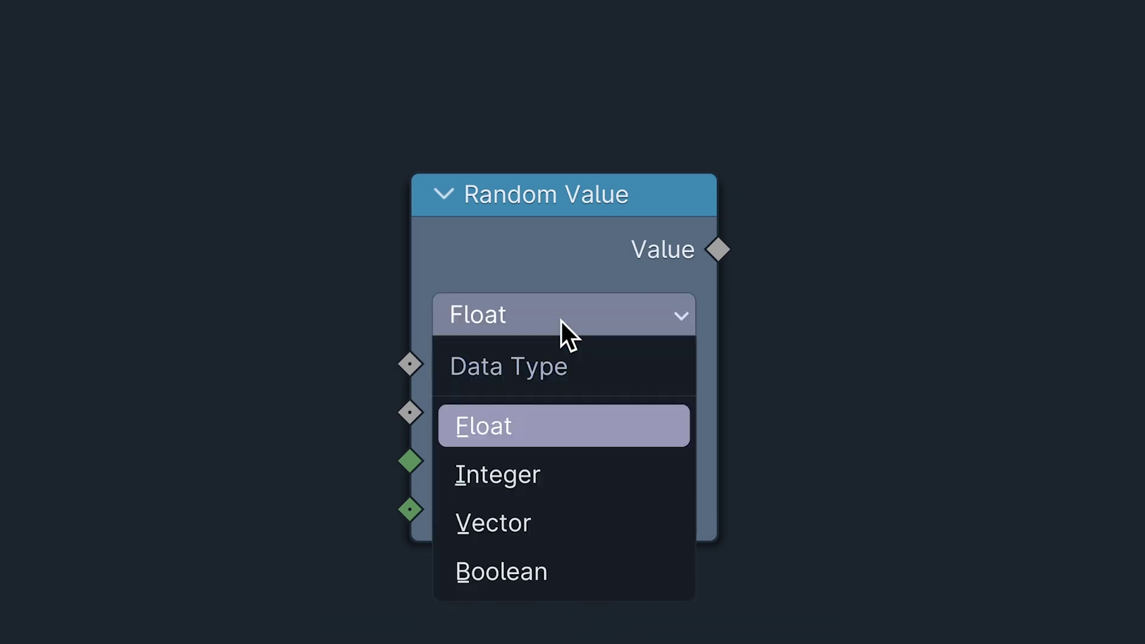
left_click(563, 477)
left_click(583, 331)
left_click(575, 523)
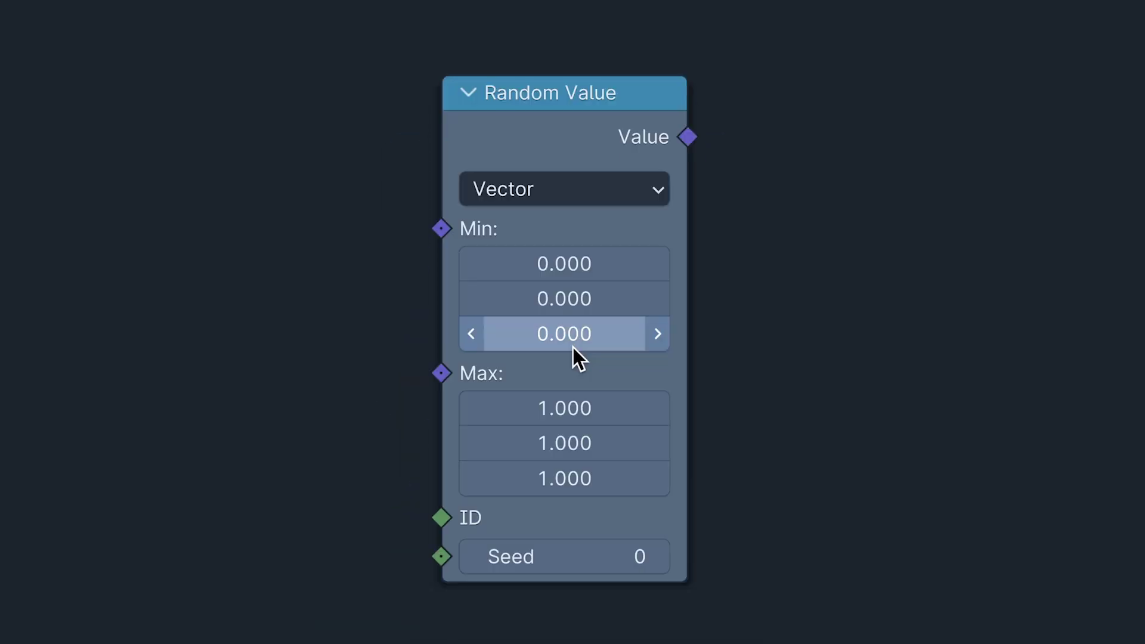
left_click(575, 313)
left_click(570, 571)
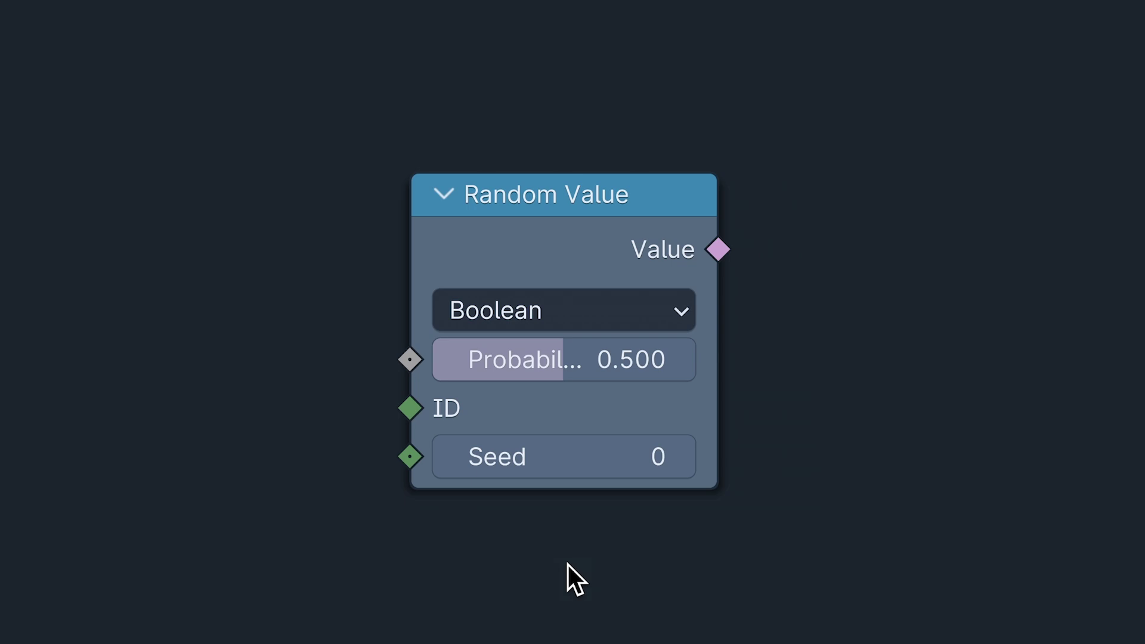
left_click(589, 314)
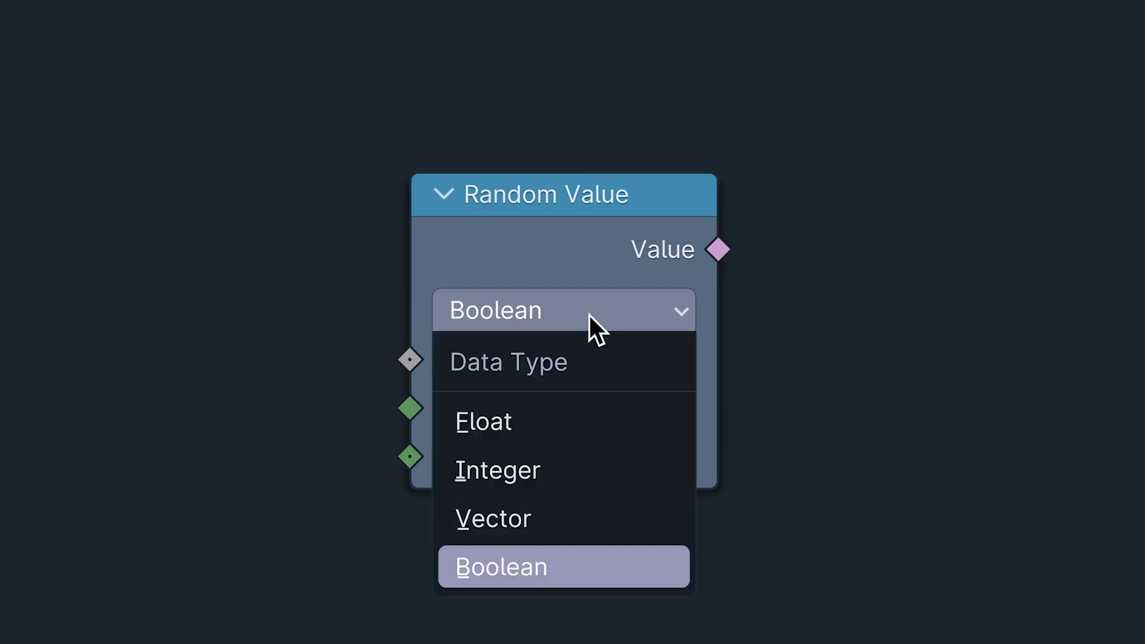
left_click(572, 410)
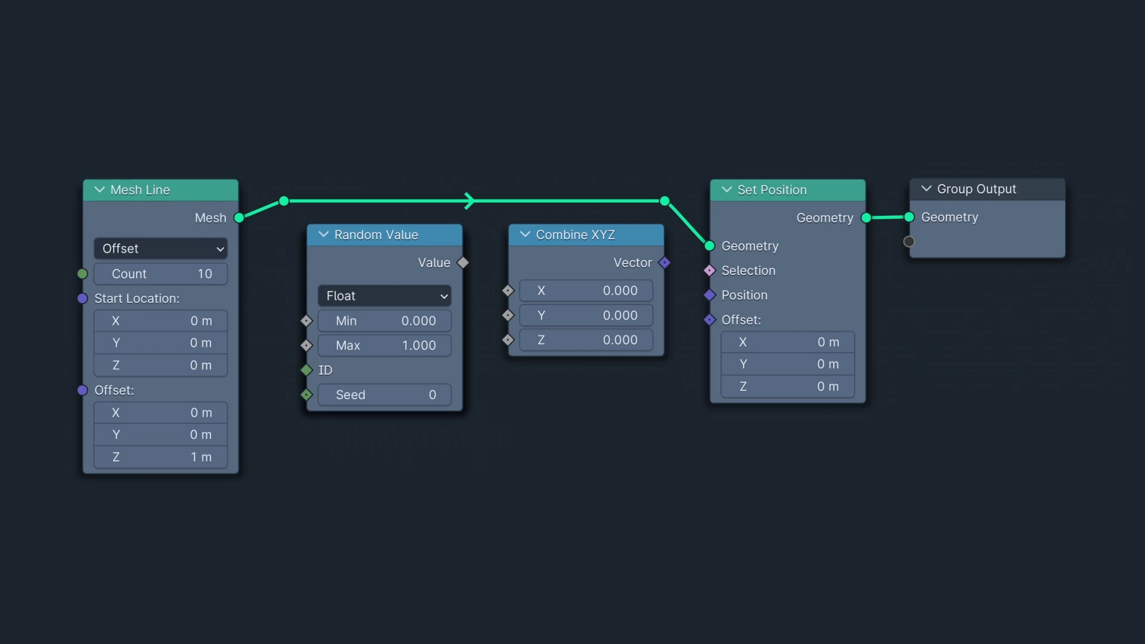
- Set the Mesh Line offset to 0 m on Z and 0.25 m on X
left_click(204, 457)
type("0")
key("Return")
left_click(191, 414)
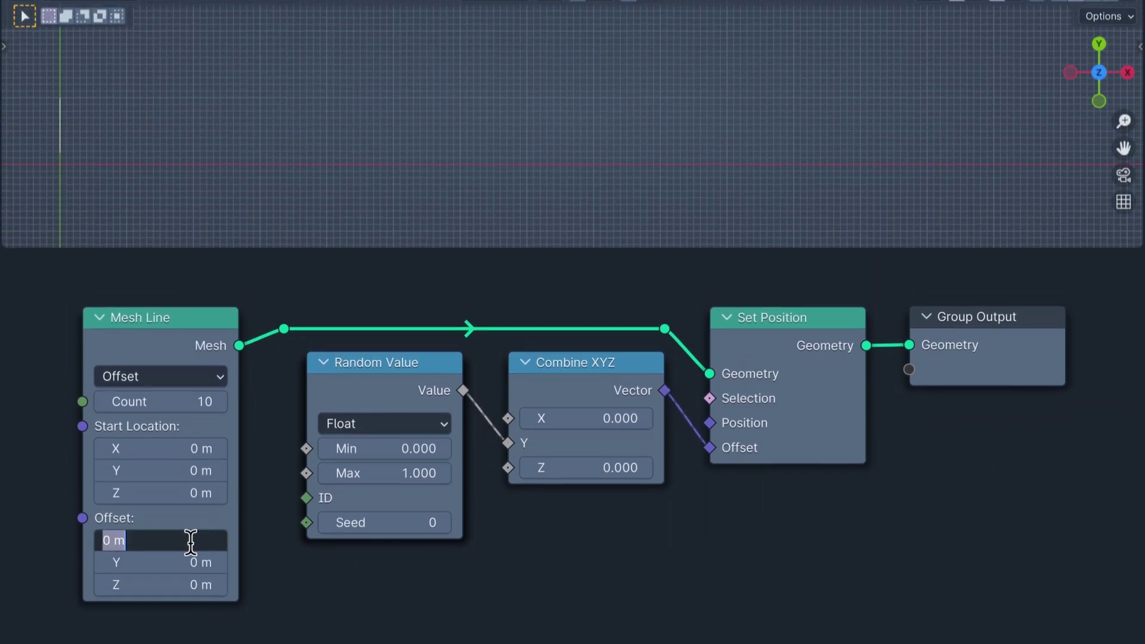
type(".25")
key("Return")
- Increase the Mesh Line point count to 60
left_click(219, 410)
left_click(220, 410)
left_click(219, 411)
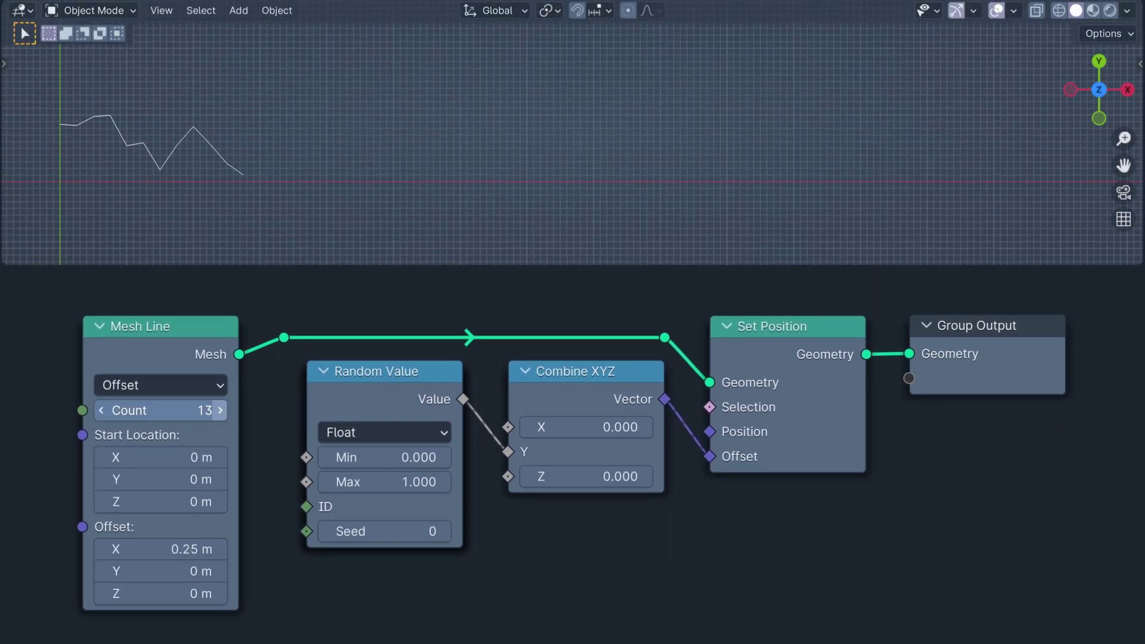
left_click(219, 410)
left_click(219, 410)
left_click(219, 410)
left_click(219, 412)
left_click(219, 413)
left_click(220, 412)
left_click(219, 413)
left_click(220, 412)
left_click(220, 412)
left_click(219, 412)
left_click(220, 412)
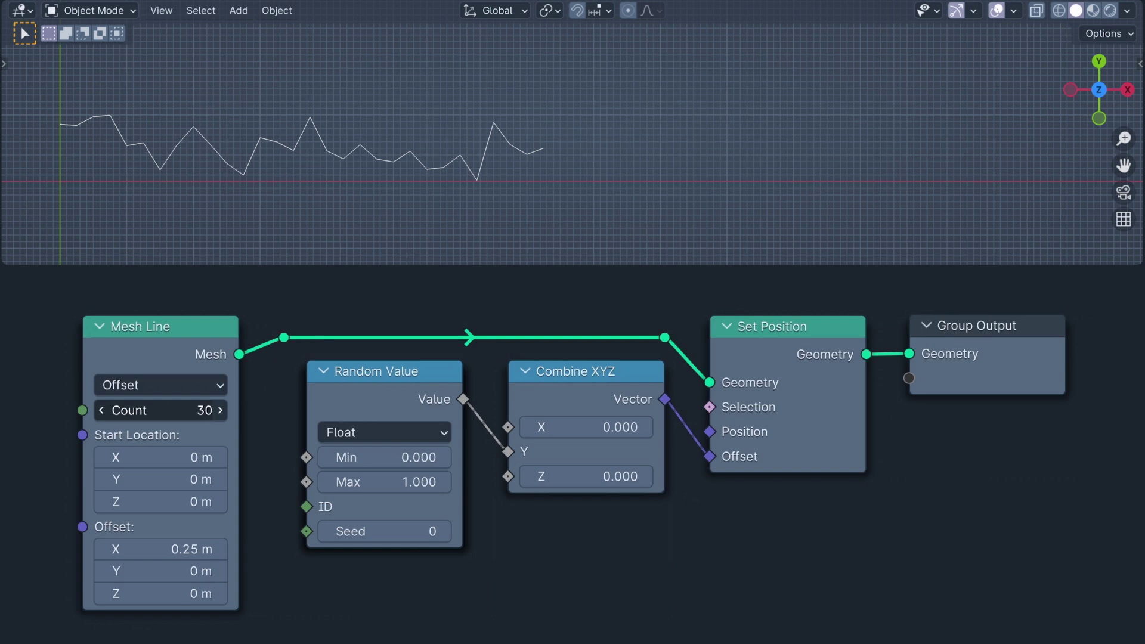
left_click(220, 413)
left_click(220, 413)
left_click(220, 413)
left_click(220, 412)
left_click(220, 413)
left_click(220, 412)
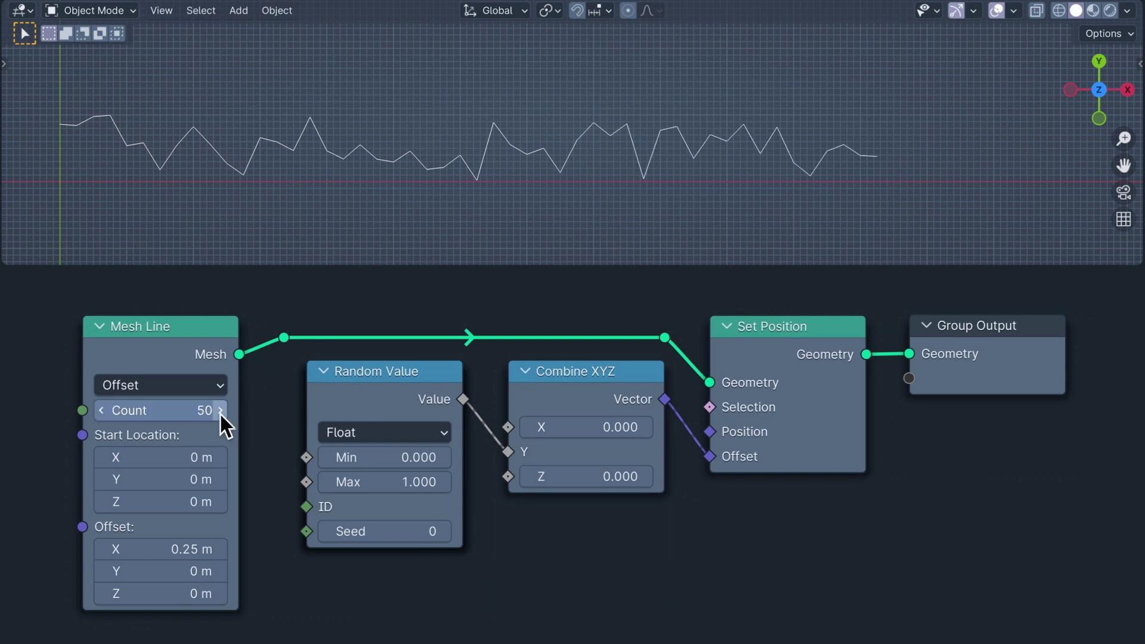
left_click(220, 413)
left_click(220, 413)
left_click(220, 412)
left_click(220, 413)
left_click(220, 412)
left_click(220, 413)
left_click(220, 412)
left_click(220, 413)
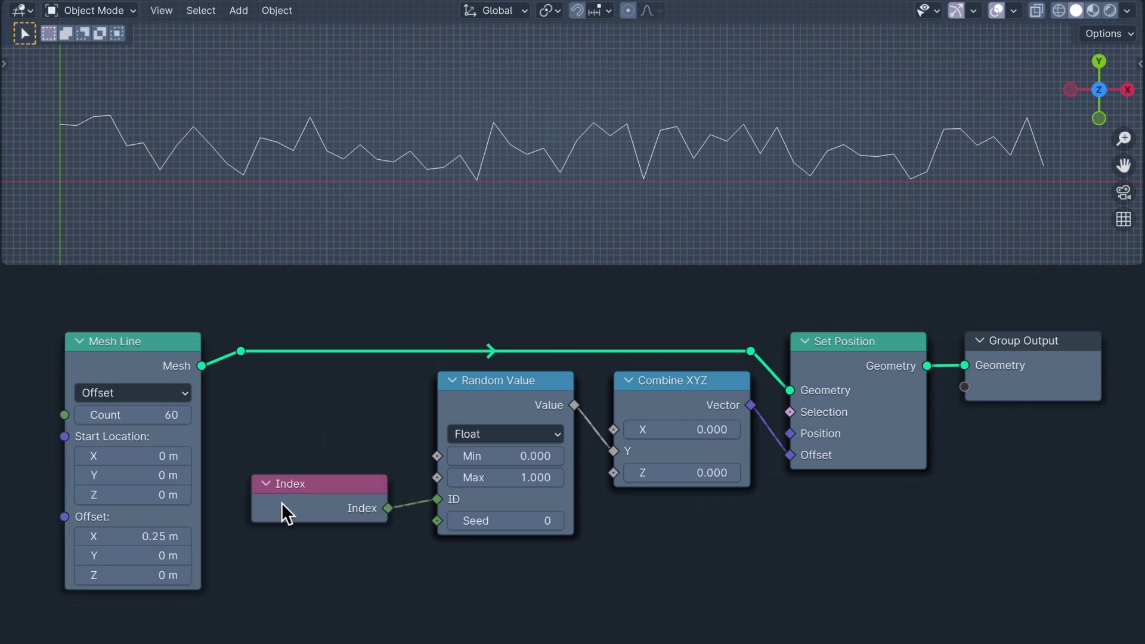
- Cut the link between the Index node and the Random Value node's ID input
right_click_drag(407, 468, 411, 546, "ctrl")
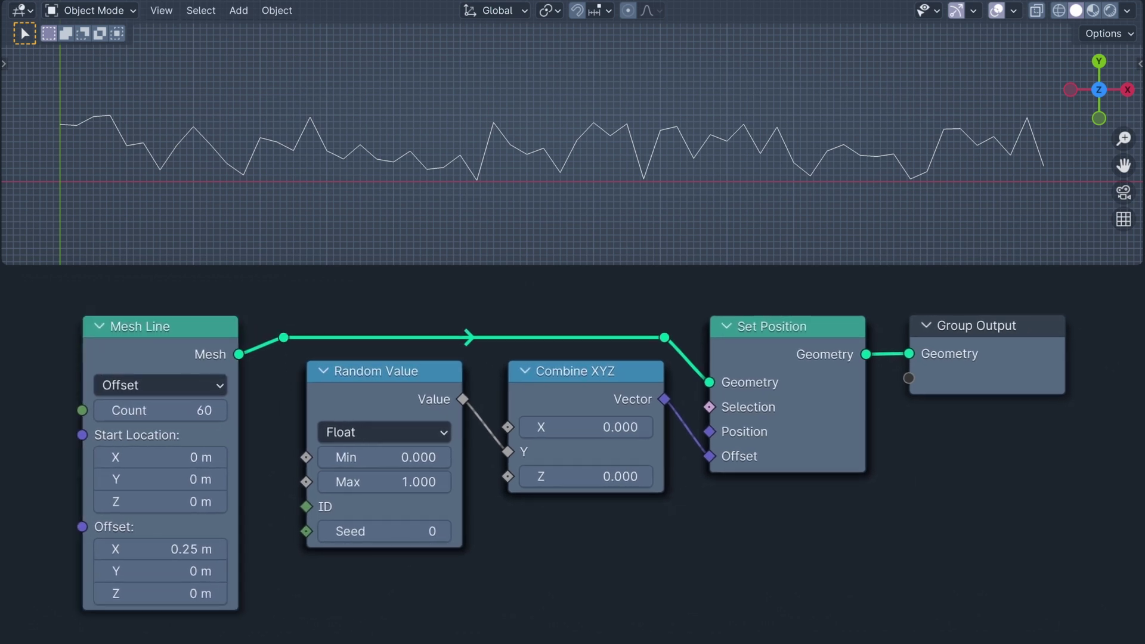
- Step the Random Value seed upward one at a time to past 37 and reset it to 0
left_click(449, 531)
left_click(449, 530)
left_click(449, 531)
left_click(449, 531)
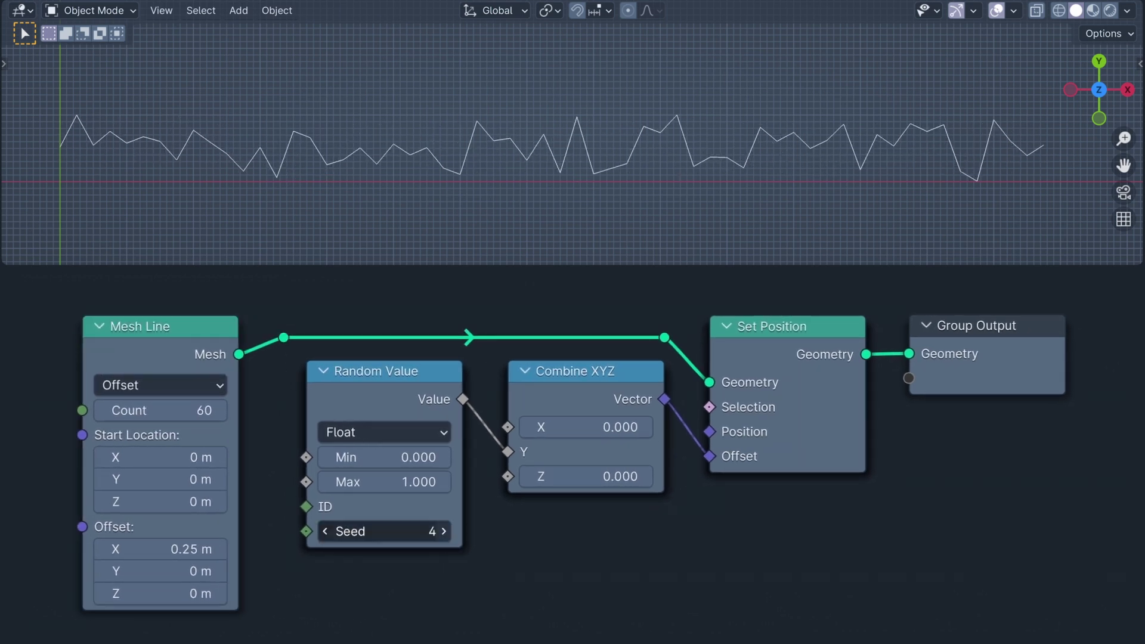
left_click(449, 531)
left_click(449, 530)
left_click(449, 530)
left_click(448, 531)
left_click(449, 530)
left_click(449, 530)
left_click(449, 531)
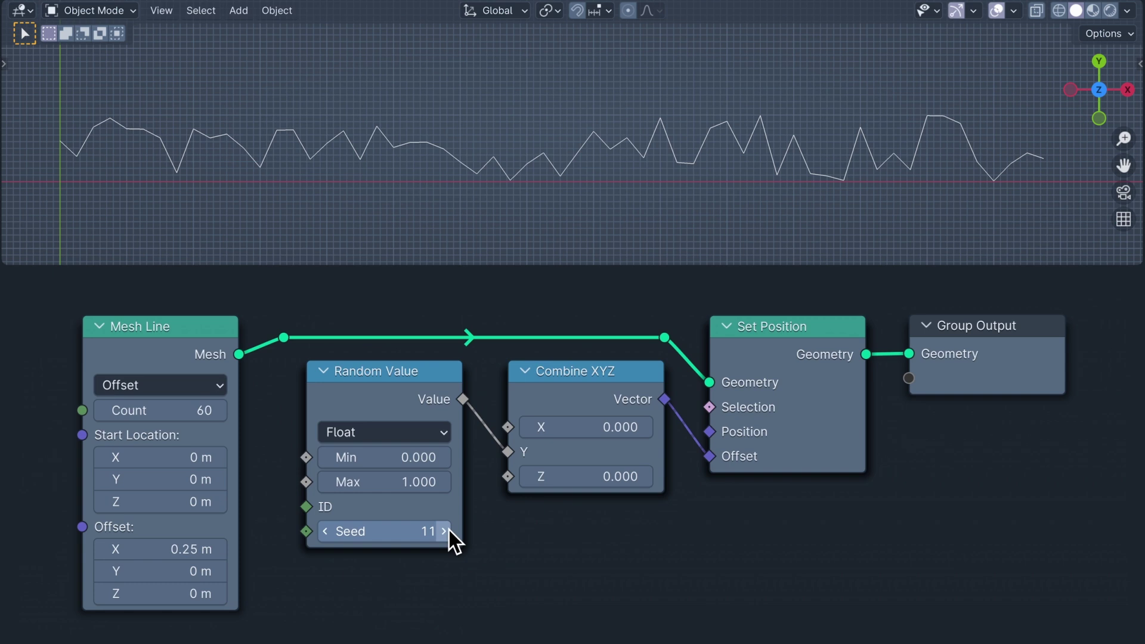
left_click(449, 531)
left_click(449, 530)
left_click(449, 531)
left_click(449, 531)
left_click(449, 531)
left_click(449, 531)
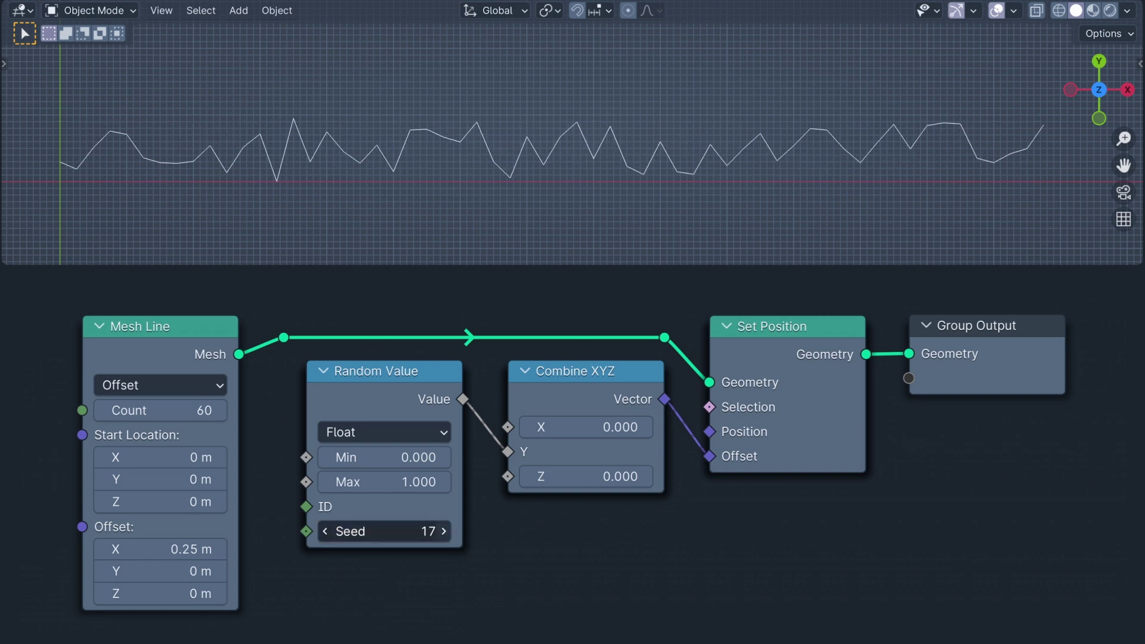
left_click(449, 531)
left_click(449, 530)
left_click(449, 531)
left_click(449, 530)
left_click(449, 531)
left_click(449, 530)
left_click(449, 530)
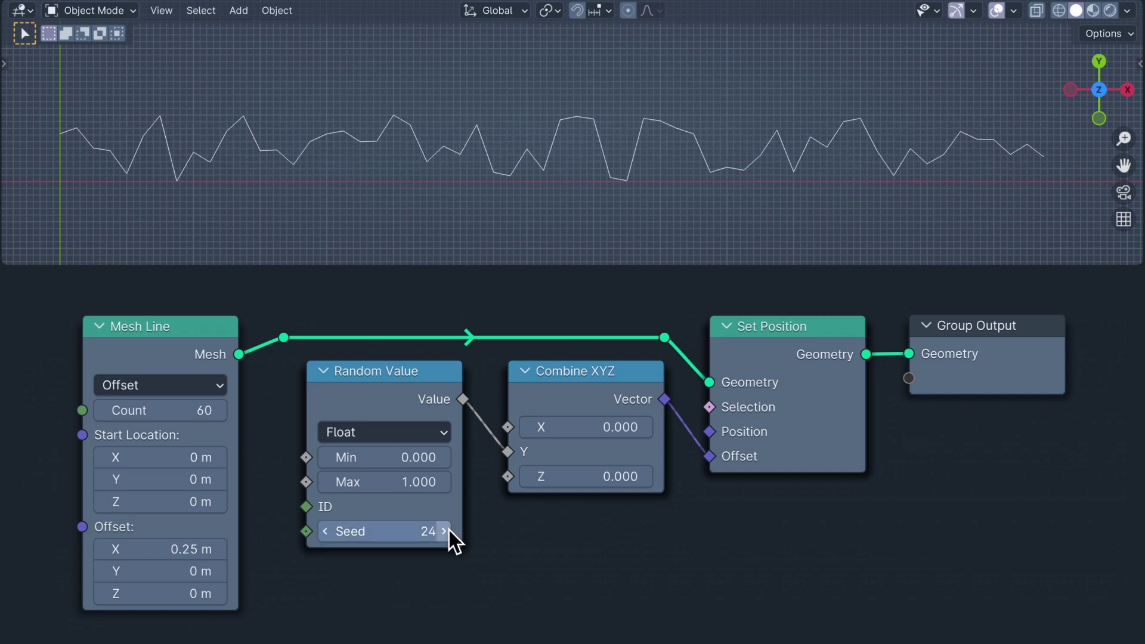
left_click(449, 531)
left_click(449, 531)
left_click(448, 531)
left_click(449, 531)
left_click(449, 531)
left_click(449, 530)
left_click(449, 531)
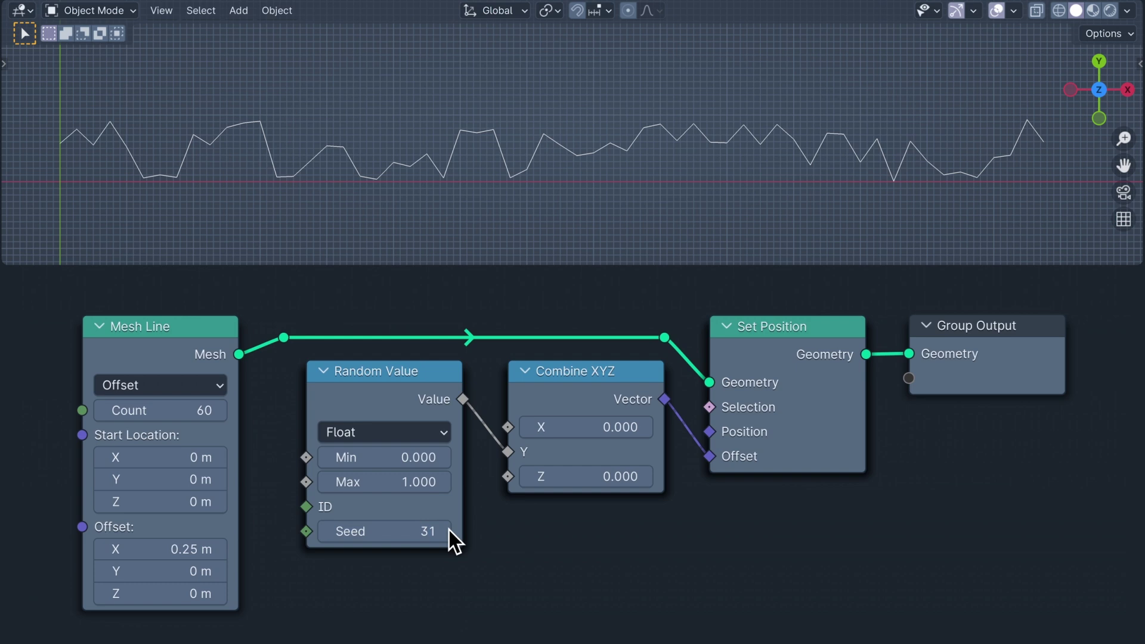
left_click(449, 531)
left_click(449, 531)
left_click(449, 530)
left_click(449, 531)
left_click(449, 530)
left_click(449, 530)
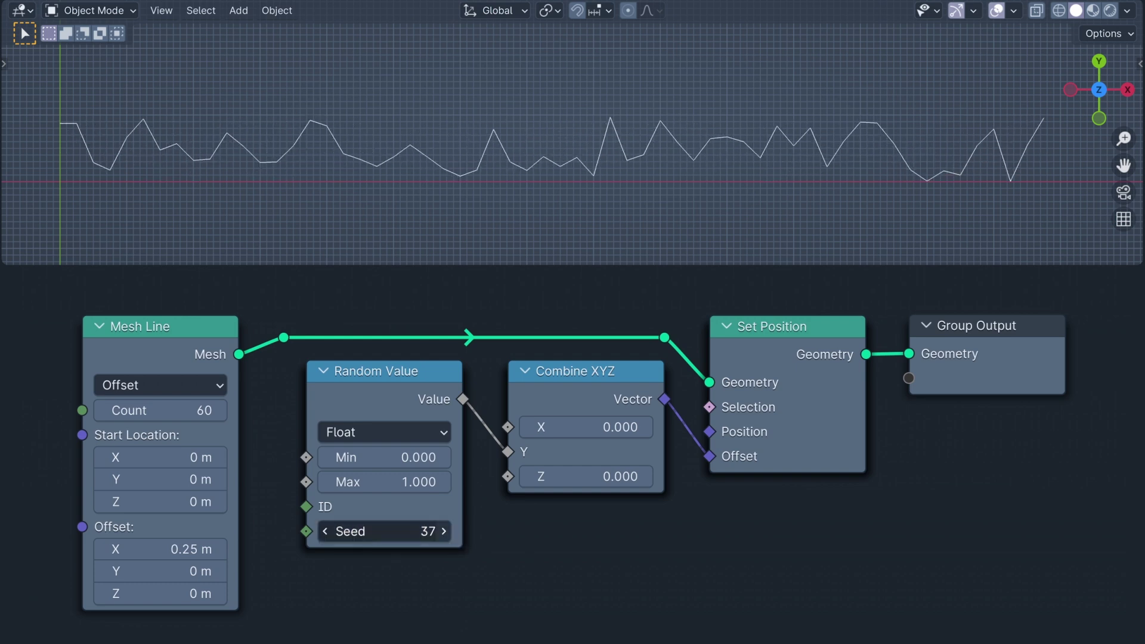
left_click(449, 531)
left_click(449, 530)
left_click(449, 530)
left_click(449, 531)
left_click(449, 531)
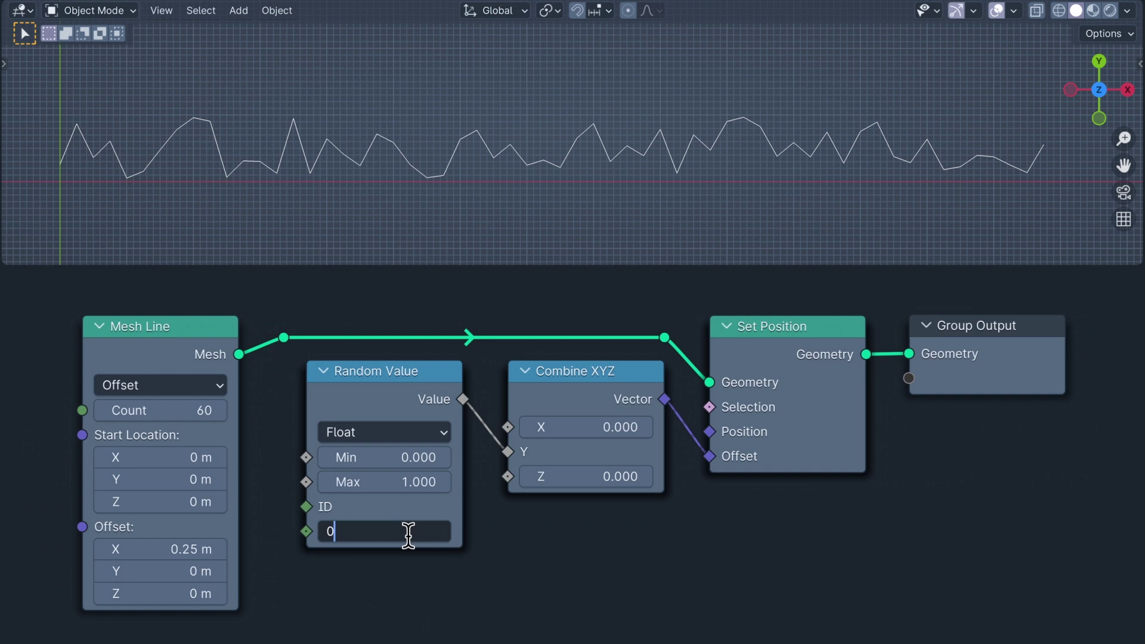
key("Return")
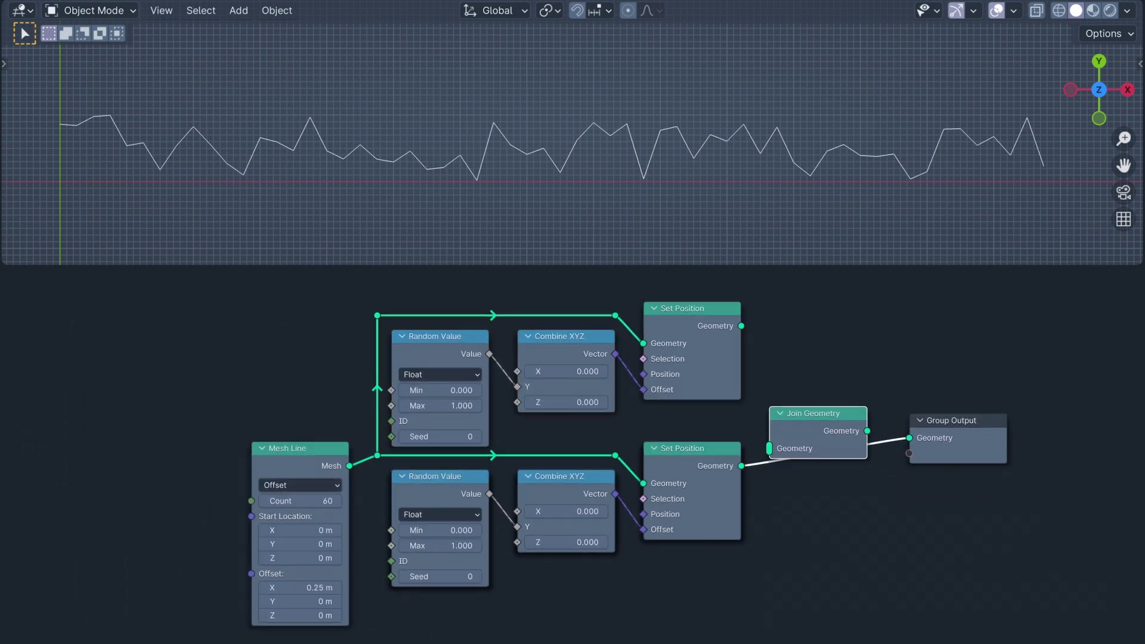
- Insert a Join Geometry node before the Group Output and connect the upper Set Position's geometry to it
left_click(787, 421)
left_click_drag(741, 326, 746, 335)
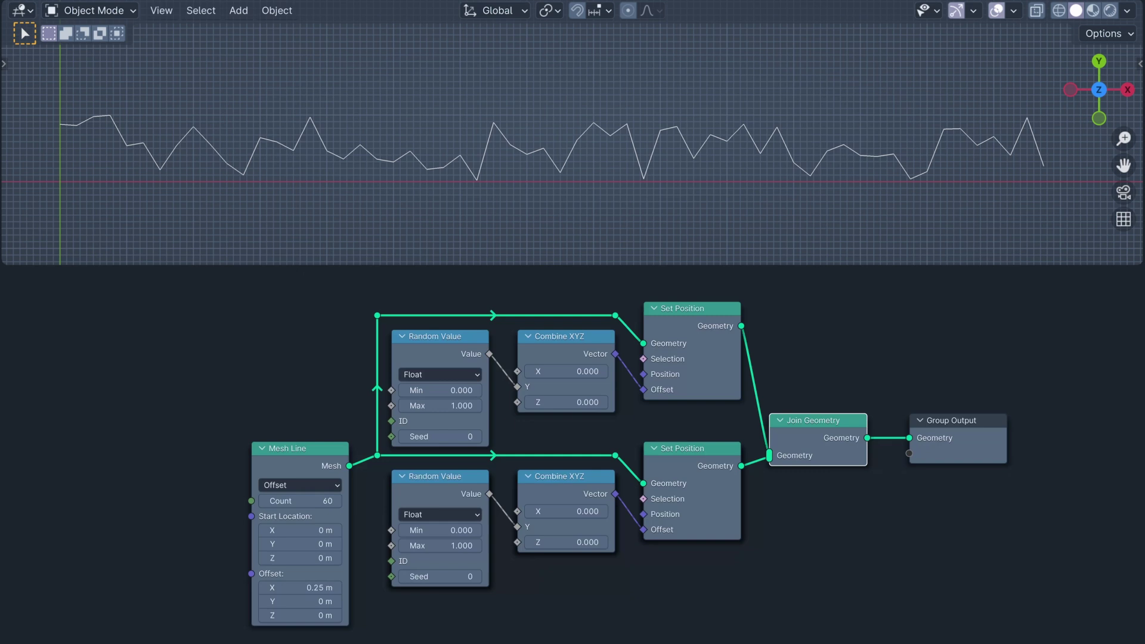
- Raise the upper Combine XYZ node's X value to 0.500 and step it back down
left_click(604, 373)
left_click(603, 373)
left_click(603, 373)
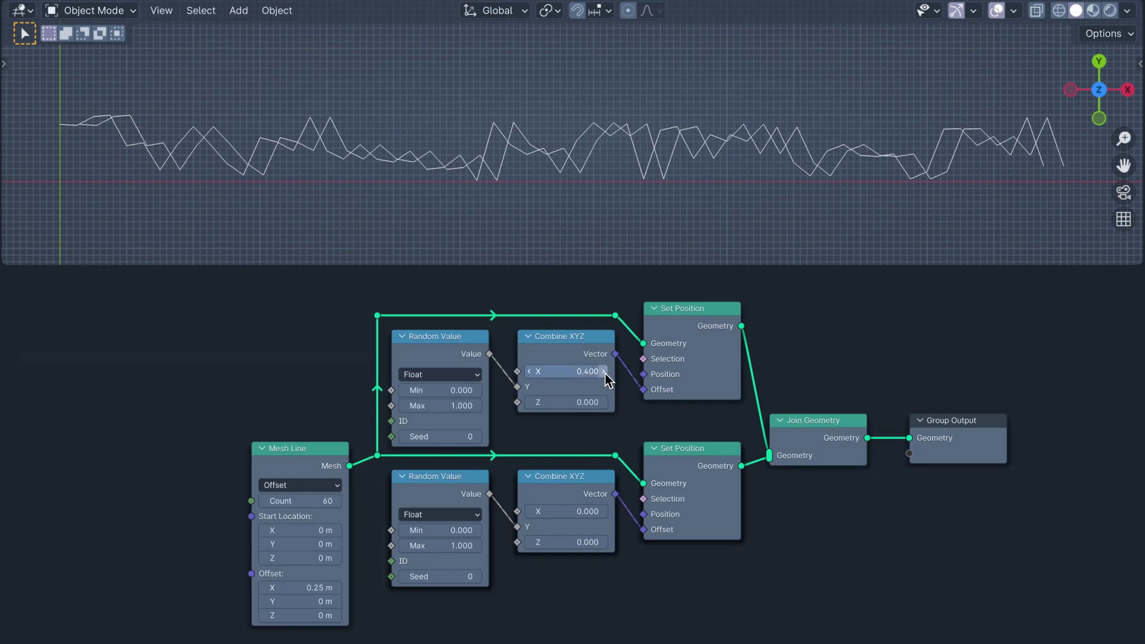
left_click(604, 374)
left_click(604, 373)
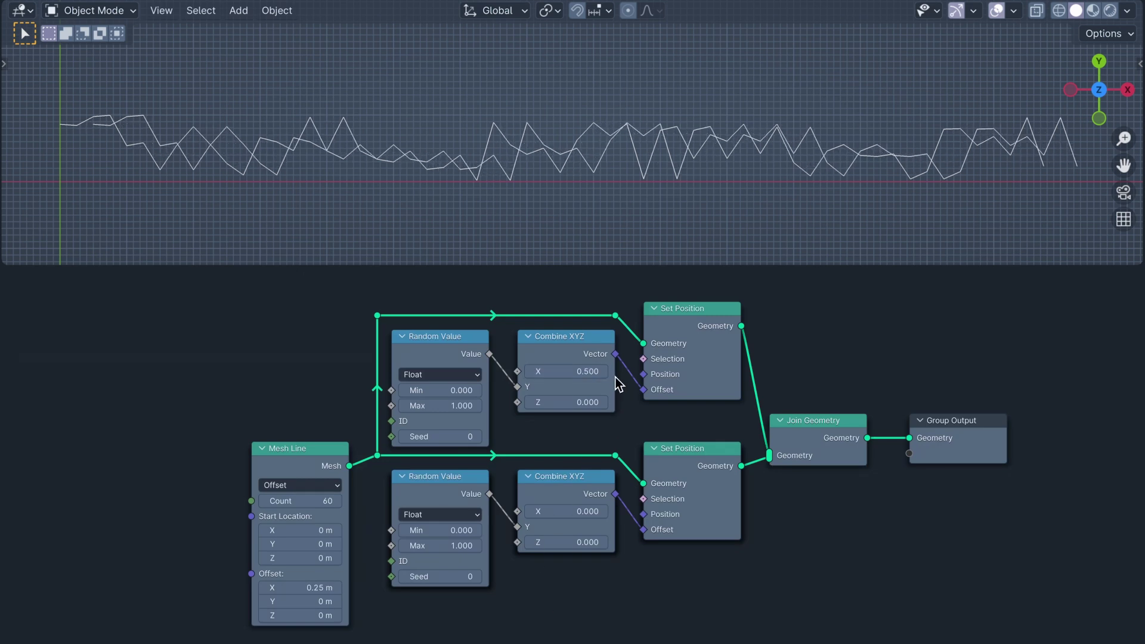
left_click(527, 373)
left_click(527, 373)
left_click(527, 373)
left_click(527, 373)
left_click(527, 374)
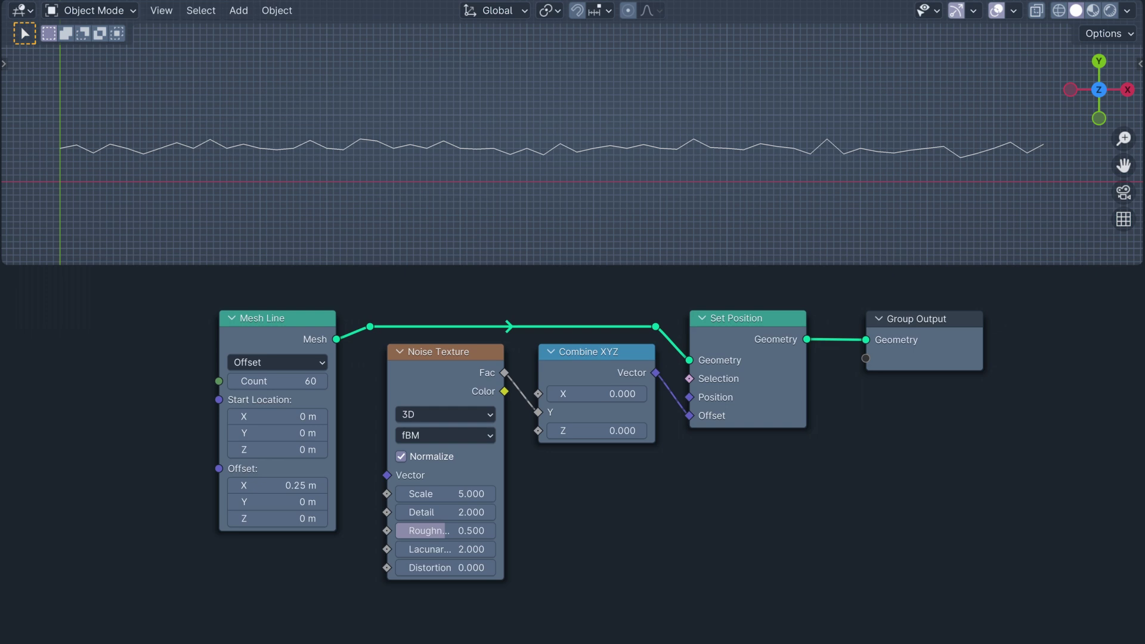
- Set the Noise Texture's scale to 0.5 and roughness to 0, and switch its dimensions to 4D
type("5")
key("Return")
left_click(477, 530)
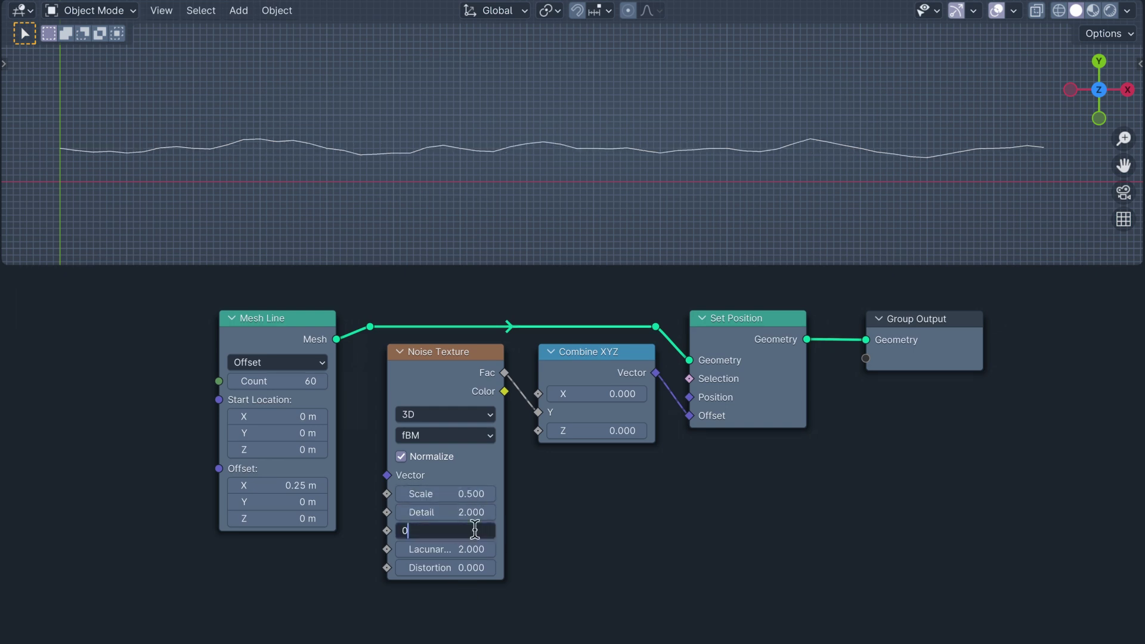
type("0")
key("Return")
left_click(476, 416)
left_click(466, 510)
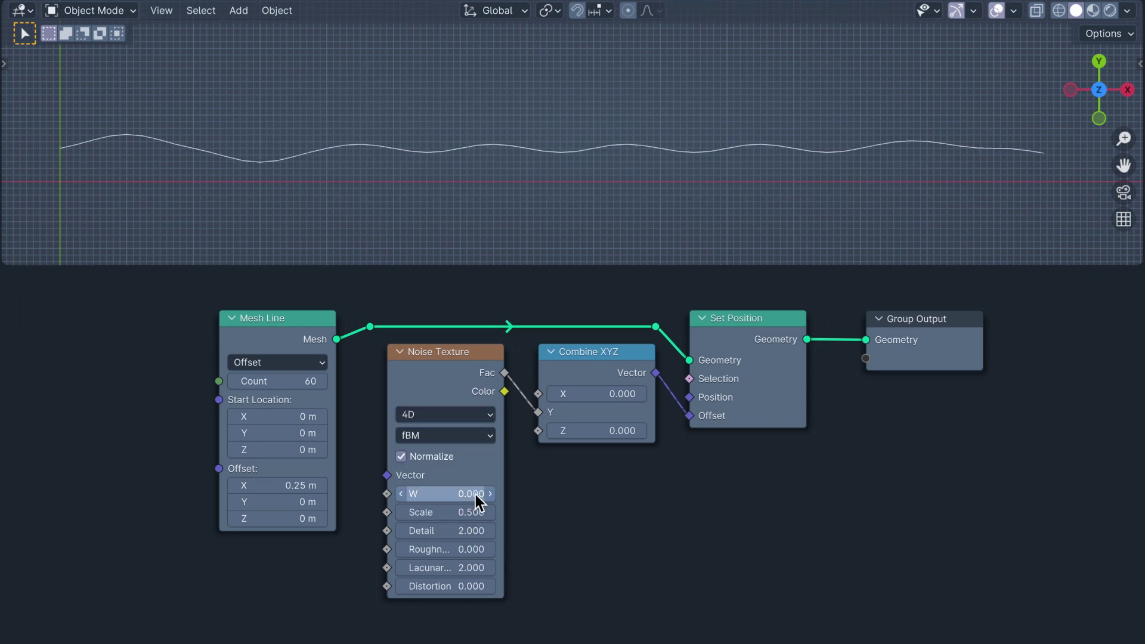
- Step the Noise Texture's W value repeatedly to vary the line's shape
left_click(489, 493)
left_click(489, 493)
left_click(489, 493)
left_click(489, 493)
left_click(488, 493)
left_click(489, 493)
left_click(489, 494)
mouse_move(497, 493)
left_mouse_down()
mouse_move(665, 493)
mouse_move(488, 496)
left_mouse_up()
left_click(488, 492)
left_click(488, 492)
left_click(488, 493)
left_click(488, 492)
left_click(488, 493)
left_click(488, 492)
left_click(489, 492)
left_click(488, 492)
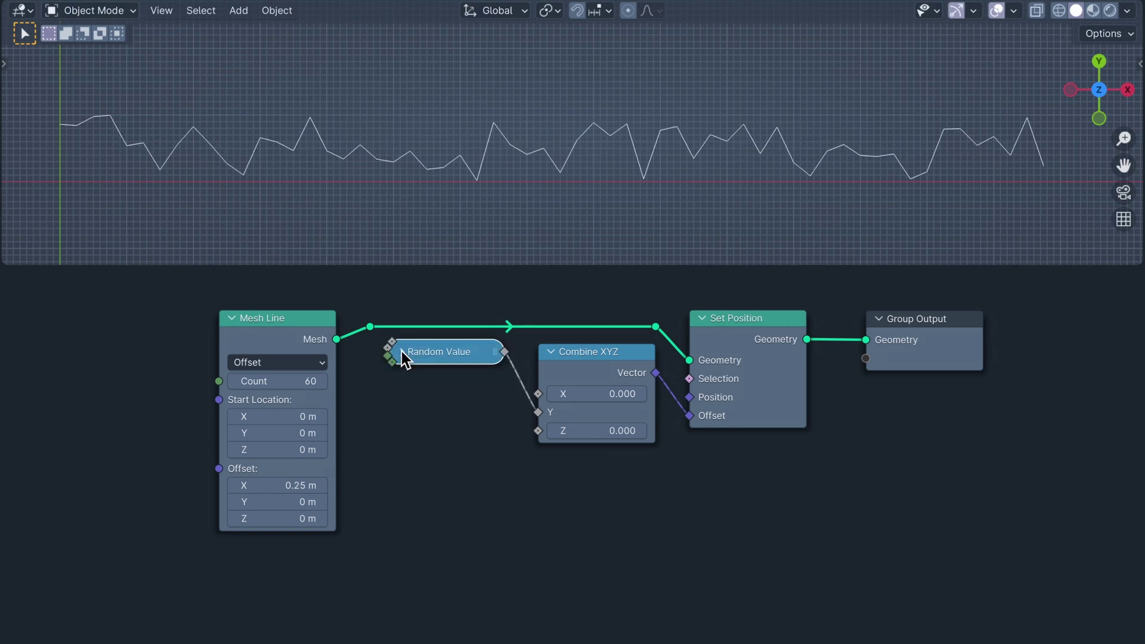
- Expand the collapsed Random Value node and disconnect the Set Position node's links
left_click(402, 351)
left_click(442, 566)
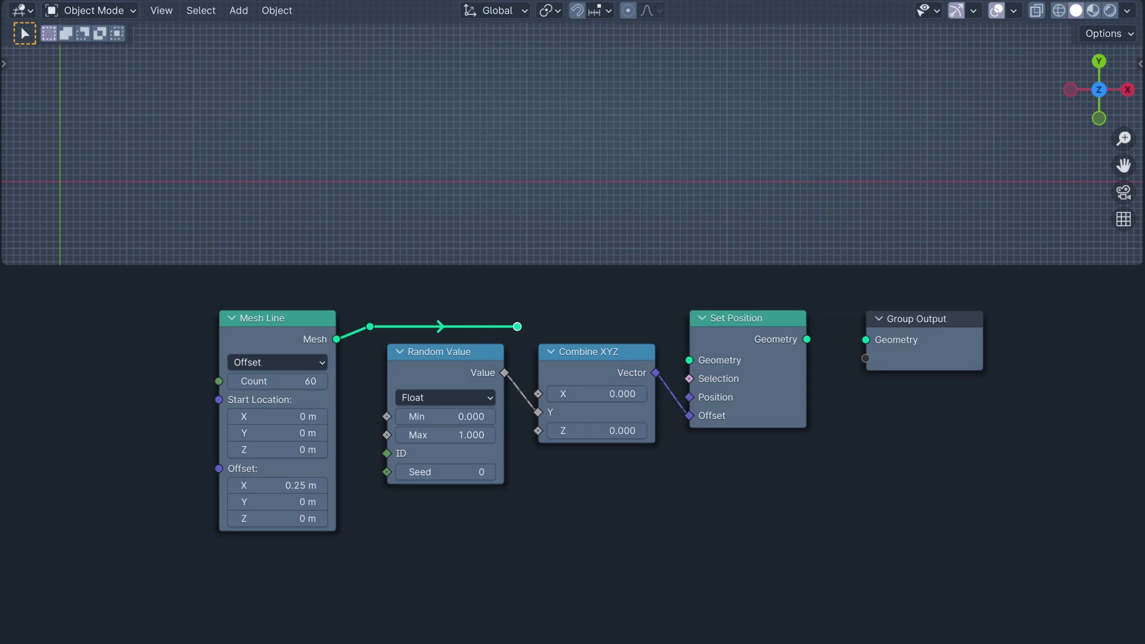
left_click_drag(517, 326, 516, 326)
left_click_drag(689, 415, 686, 413)
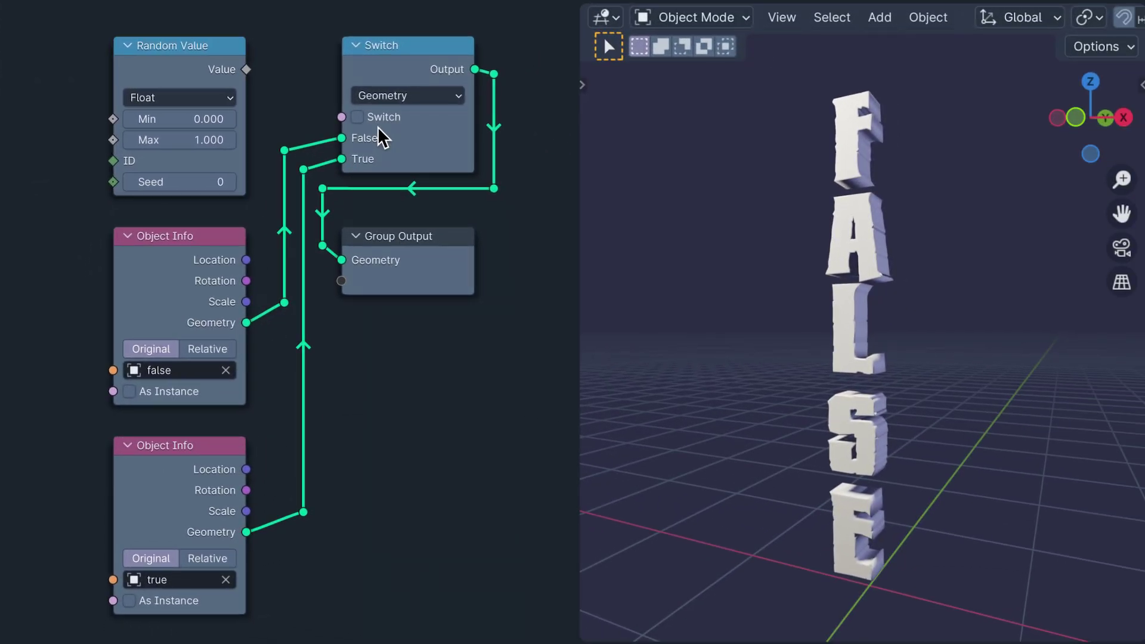
- Turn the Switch node's boolean input on and off again to compare the two text objects
left_click(357, 117)
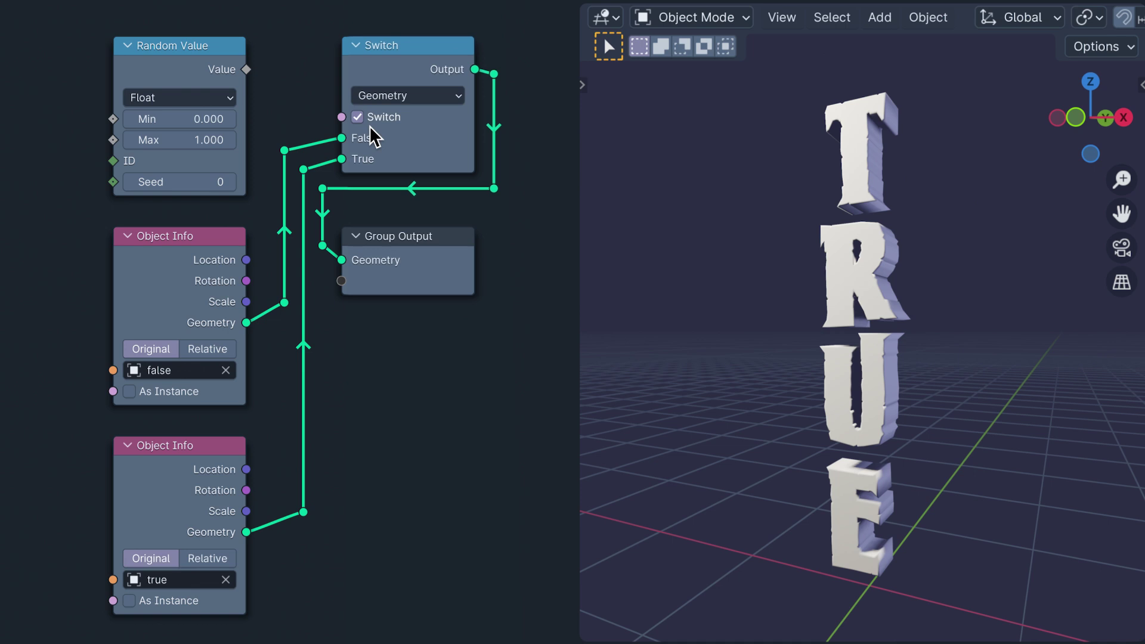
left_click(359, 117)
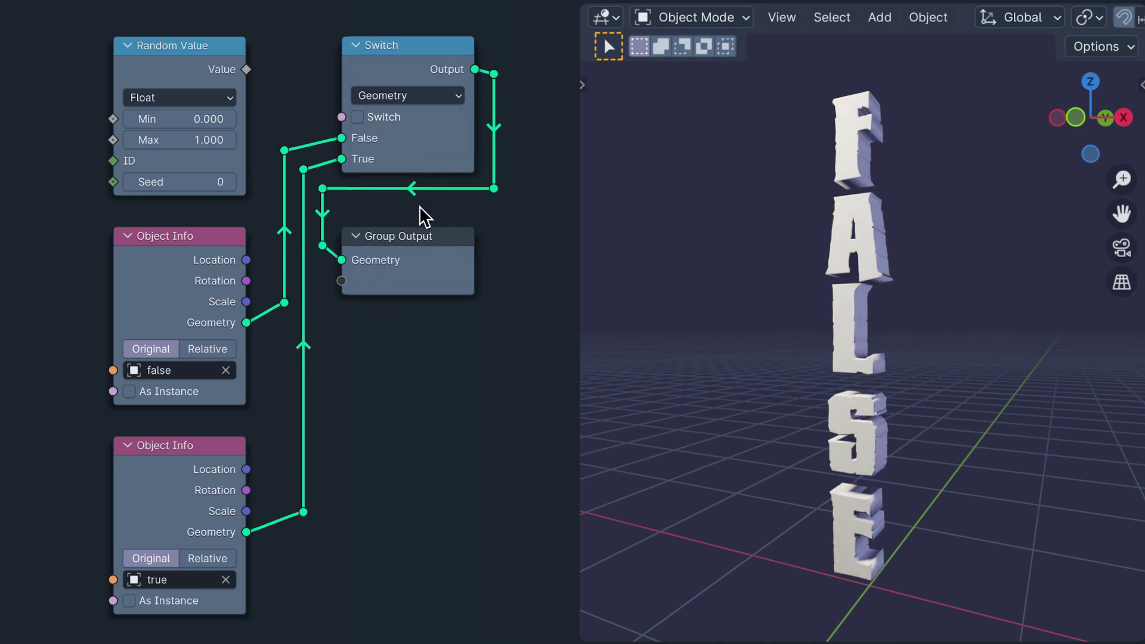
- Set the Random Value node's data type to Boolean
left_click(188, 99)
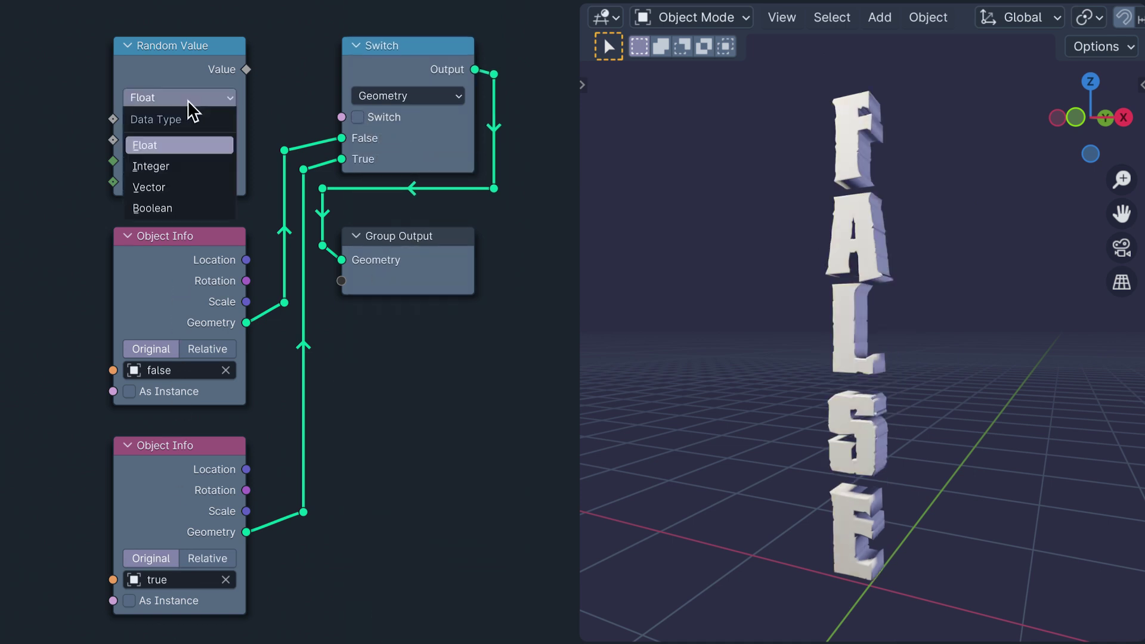
left_click(185, 209)
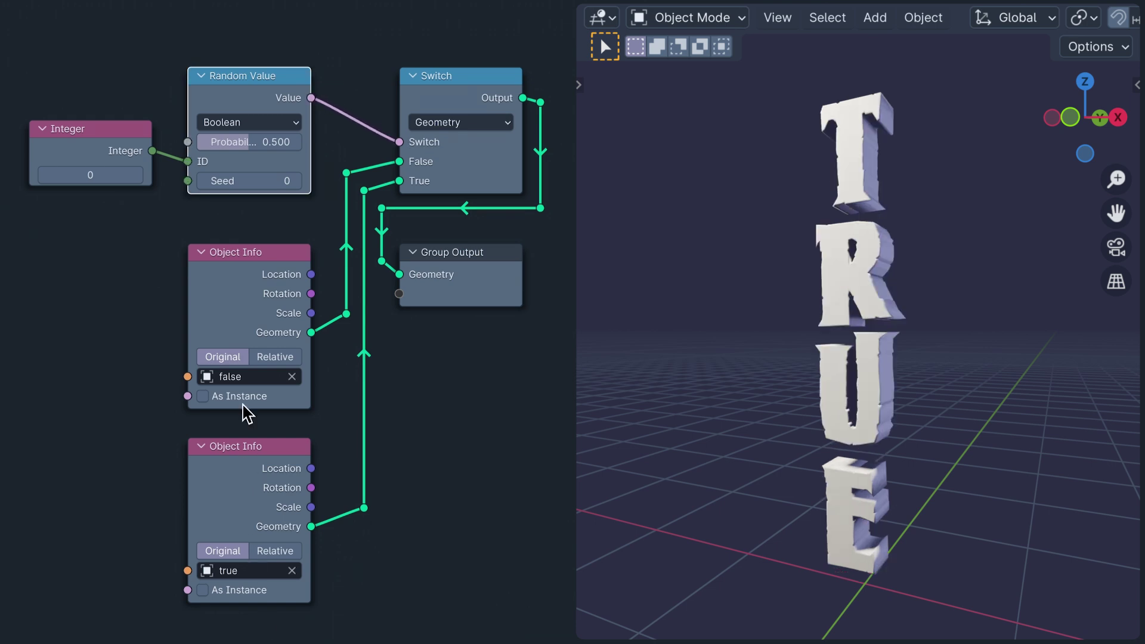
- Step the Boolean Random Value node's seed up to 10 to test the switch between the two text objects
left_click(297, 184)
left_click(297, 184)
left_click(297, 185)
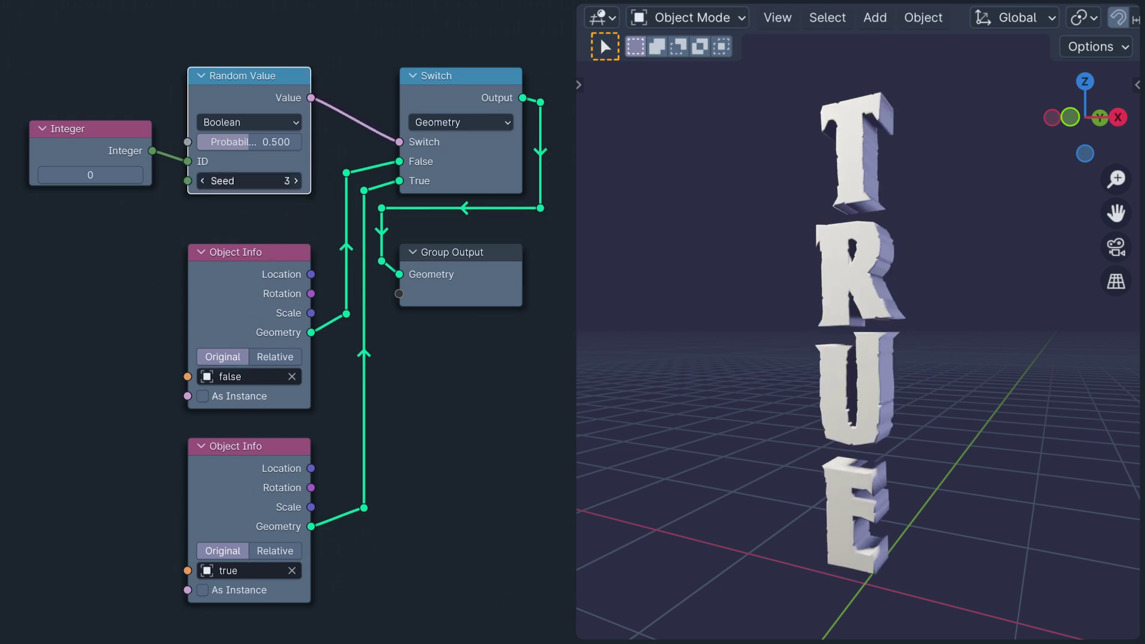
left_click(298, 185)
left_click(297, 184)
left_click(296, 181)
left_click(296, 181)
left_click(296, 181)
left_click(296, 181)
left_click(296, 180)
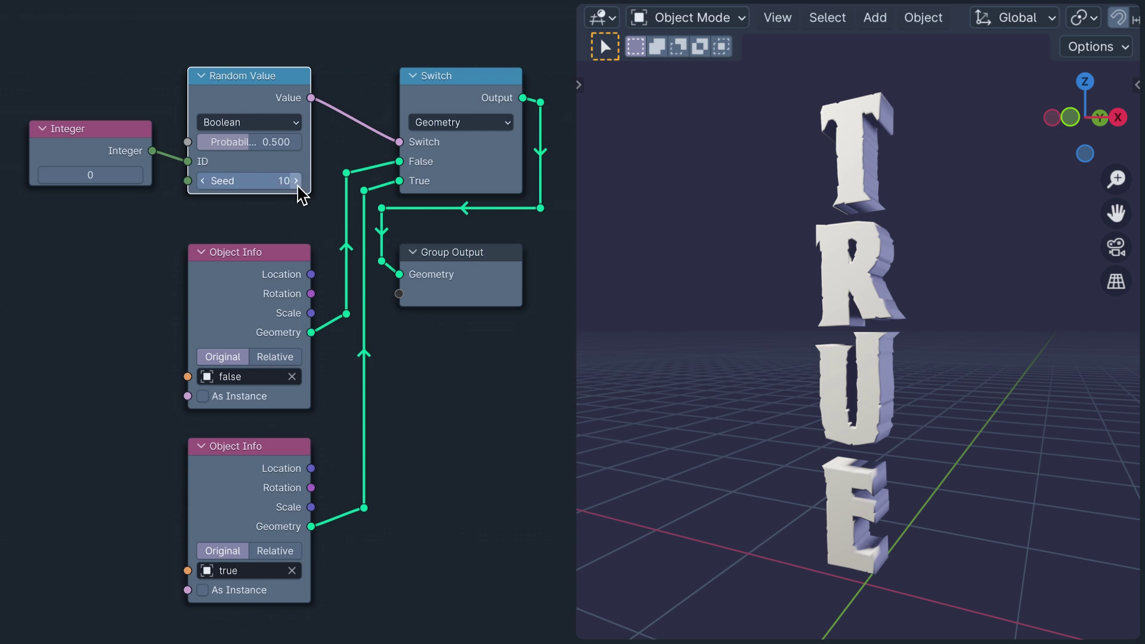
- Reset the Random Value node's seed to its default and disconnect the node from the Switch input
key("BackSpace")
right_click_drag(366, 85, 337, 144, "ctrl")
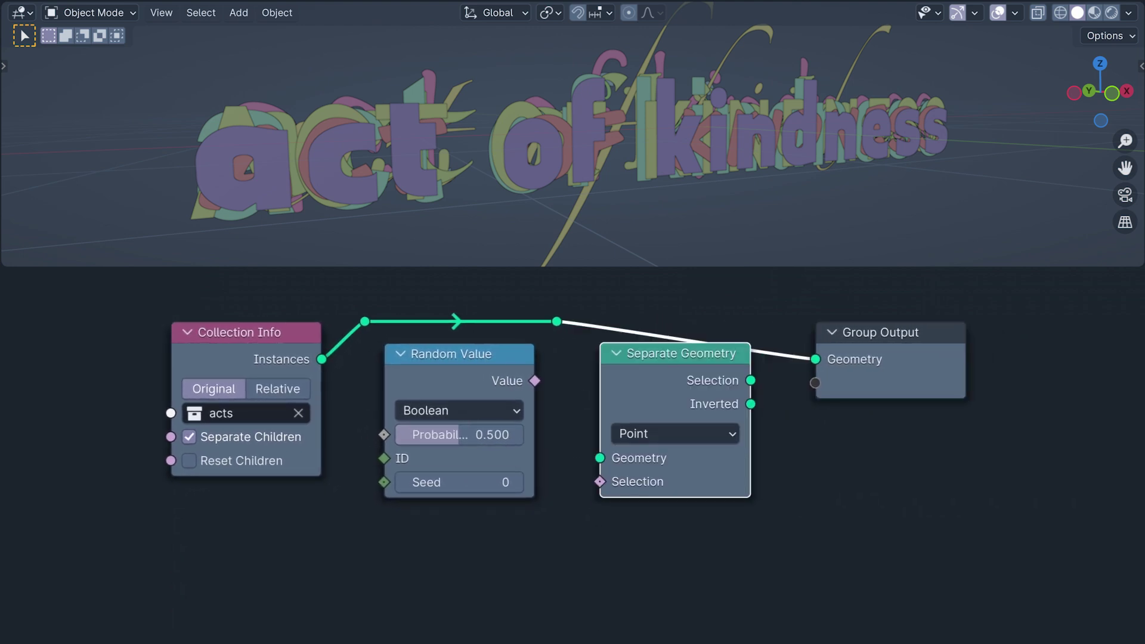
- Set the Separate Geometry node's domain to Instance and connect the Boolean Random Value to its Selection
left_click(713, 417)
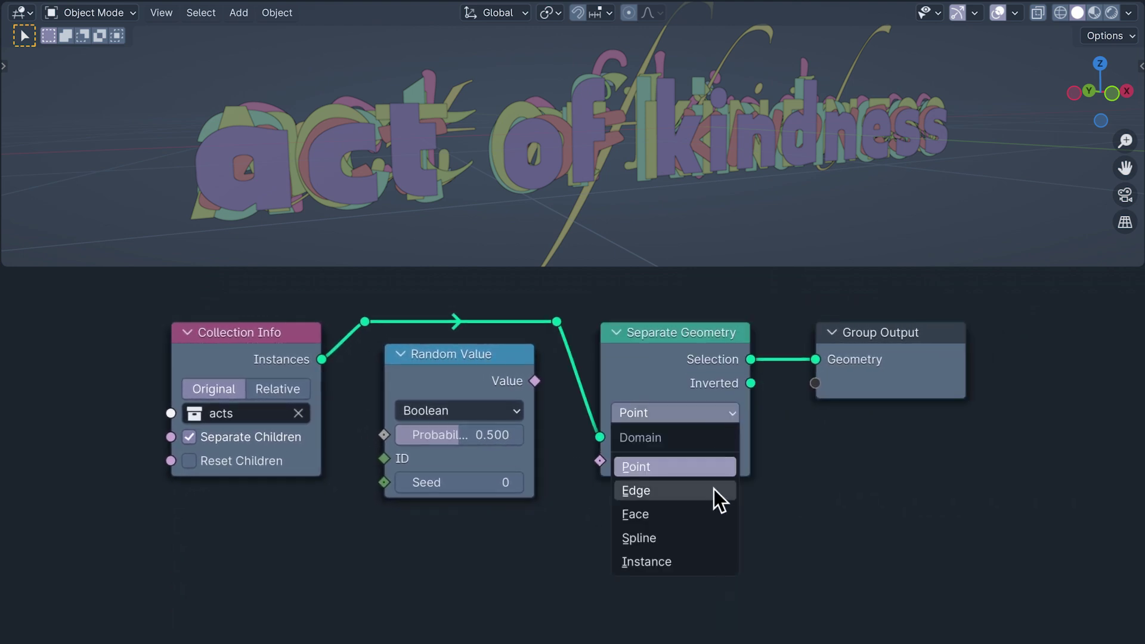
left_click(704, 558)
left_click_drag(586, 450, 599, 461)
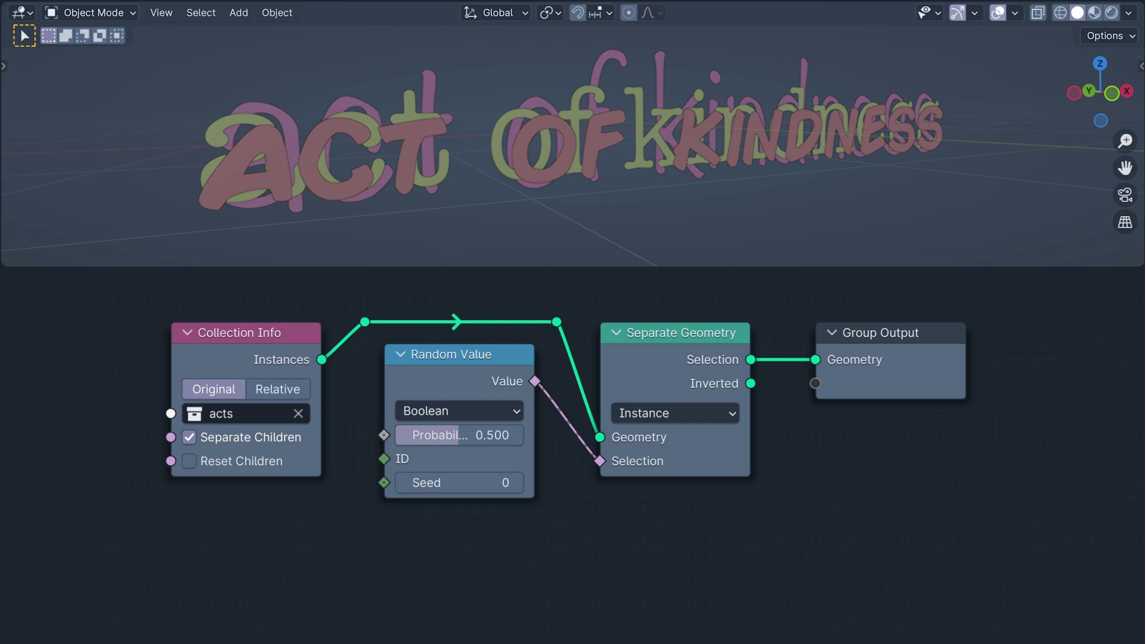
- Step the Boolean Random Value node's seed upward past 14 to vary the selected instances, and set it back to 0
left_click(520, 486)
left_click(520, 485)
left_click(520, 485)
left_click(519, 485)
left_click(520, 485)
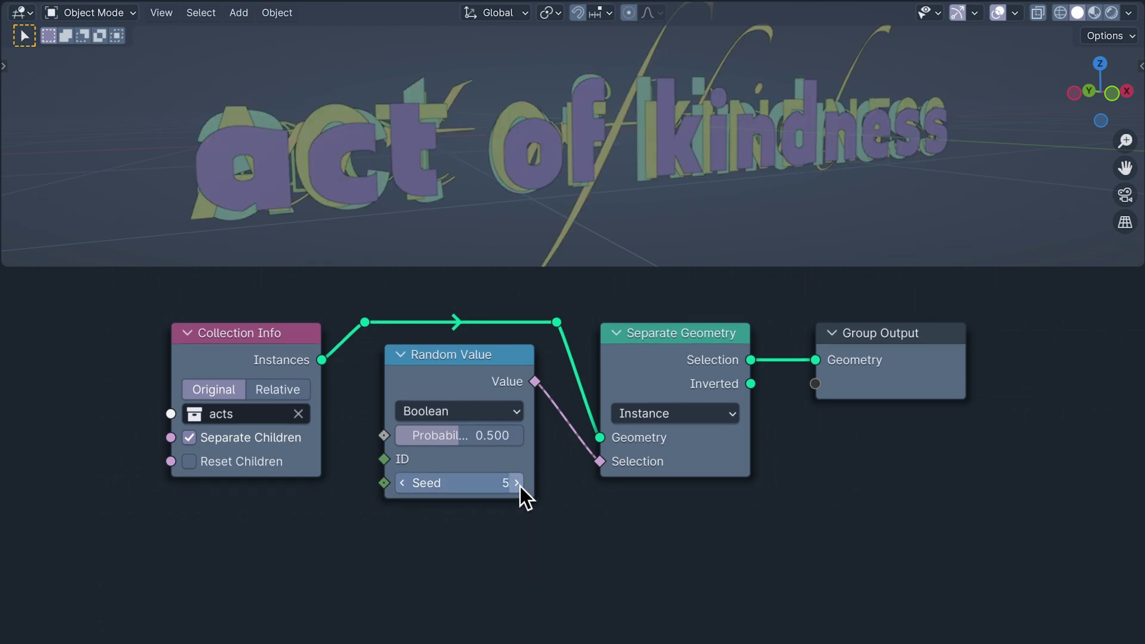
left_click(520, 485)
left_click(520, 485)
left_click(520, 485)
left_click(520, 486)
left_click(520, 486)
left_click(520, 487)
left_click(520, 486)
left_click(520, 486)
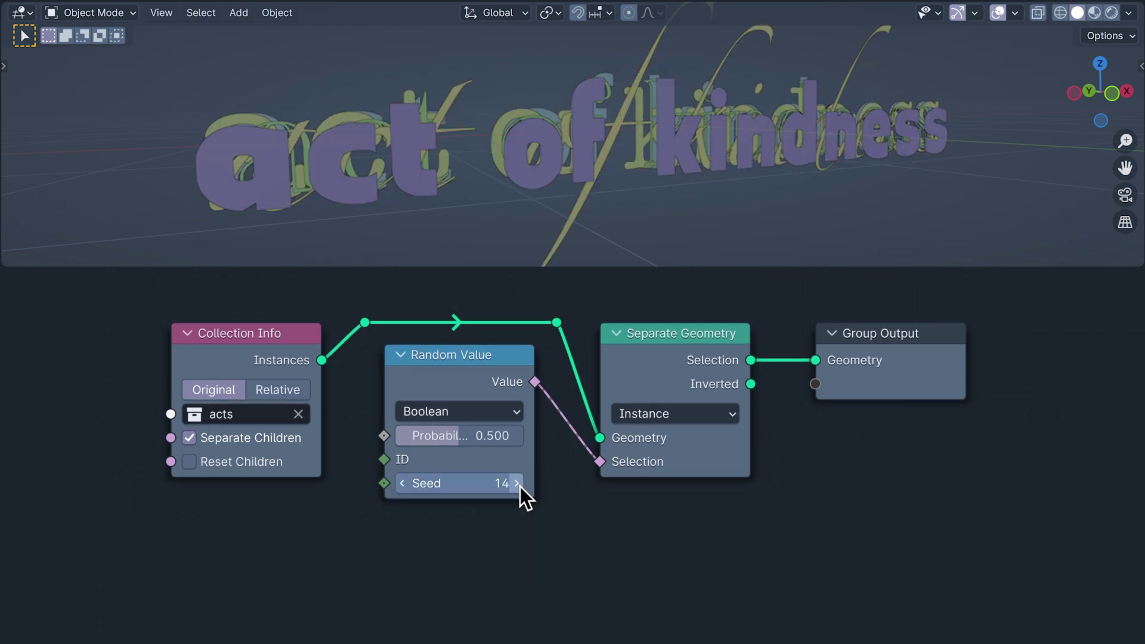
left_click(519, 486)
left_click(520, 486)
left_click(452, 491)
type("0")
key("Return")
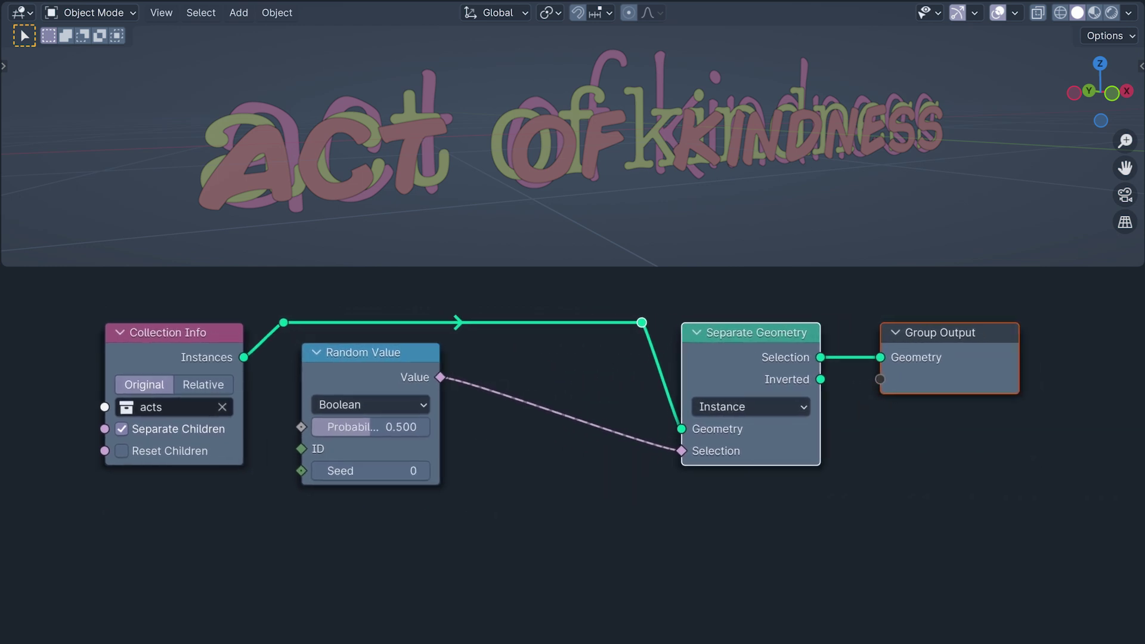
- Disconnect the Random Value node from the Separate Geometry Selection and set its data type to Integer
right_click_drag(567, 359, 535, 451, "ctrl")
left_click(358, 406)
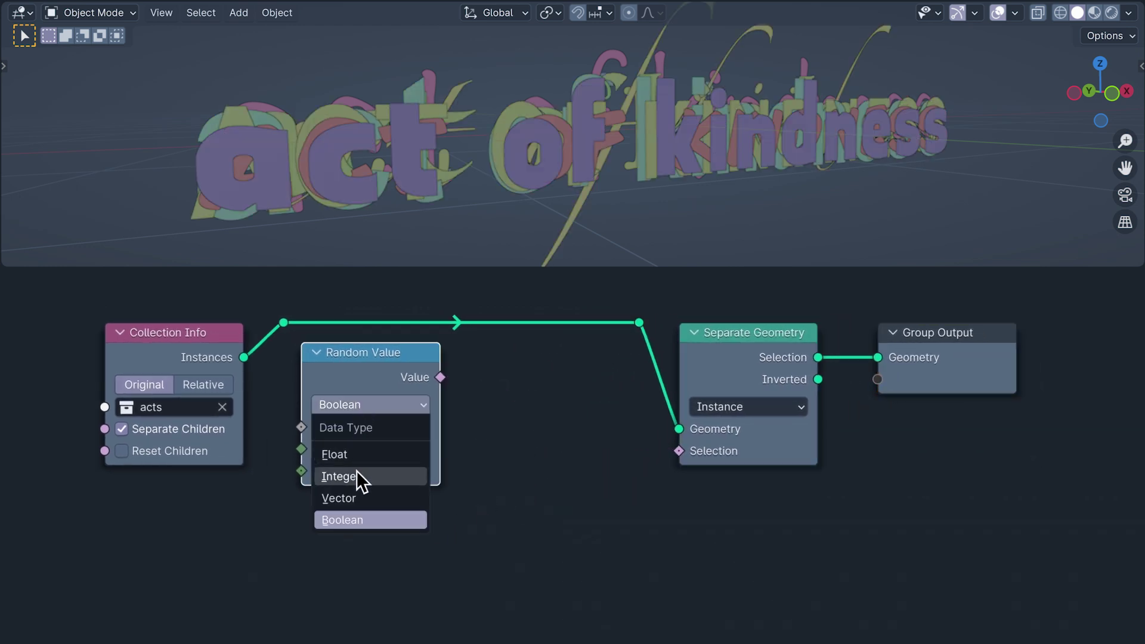
left_click(356, 476)
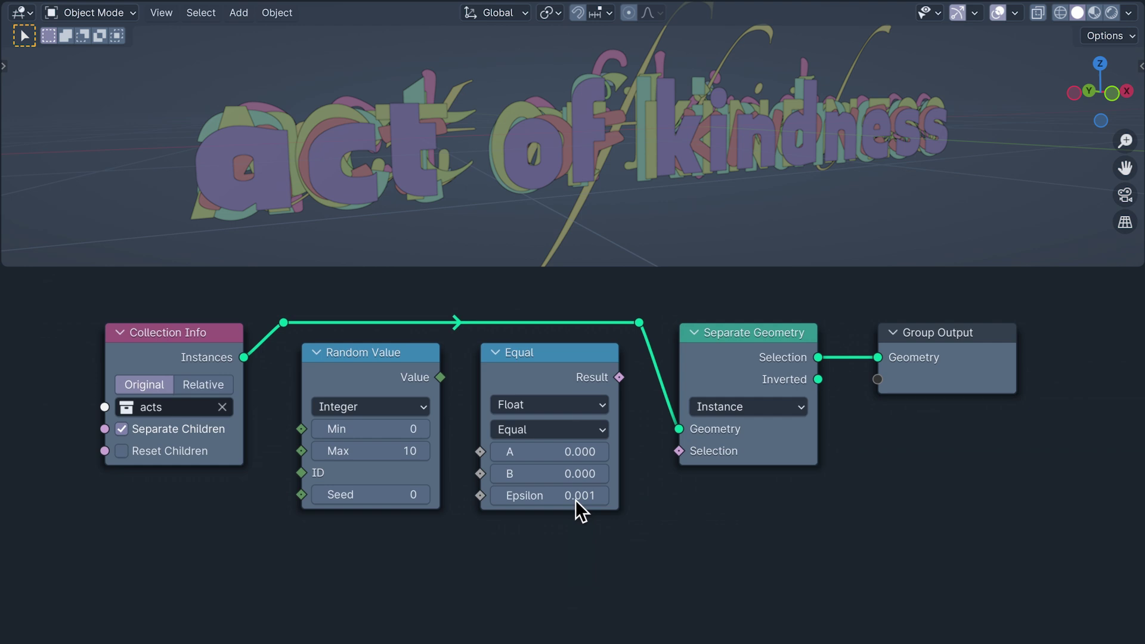
- Set the Equal node to Integer, comparing the random value with a new Index node, and connect its result to Selection
left_click(563, 406)
left_click(560, 475)
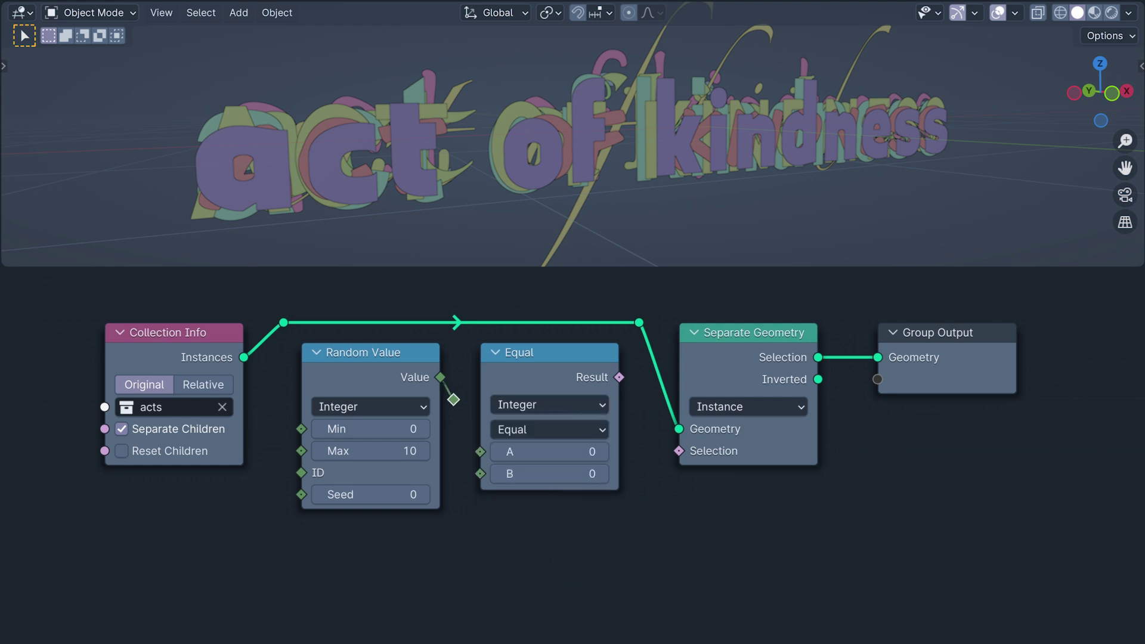
left_click(549, 551)
left_click_drag(619, 576, 624, 571)
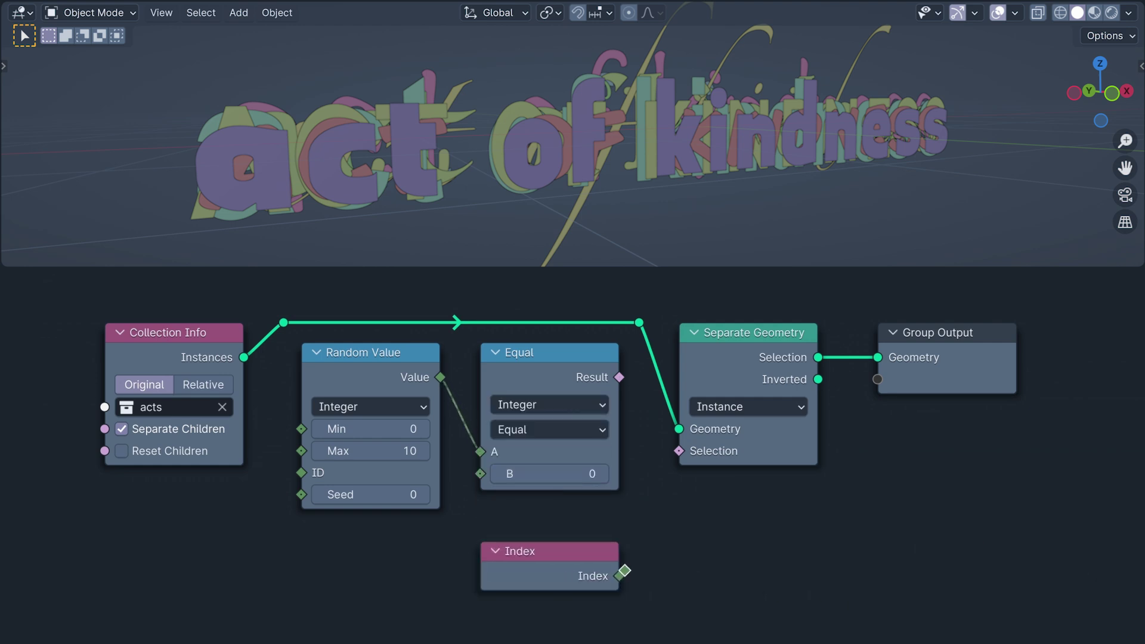
left_click_drag(628, 386, 678, 451)
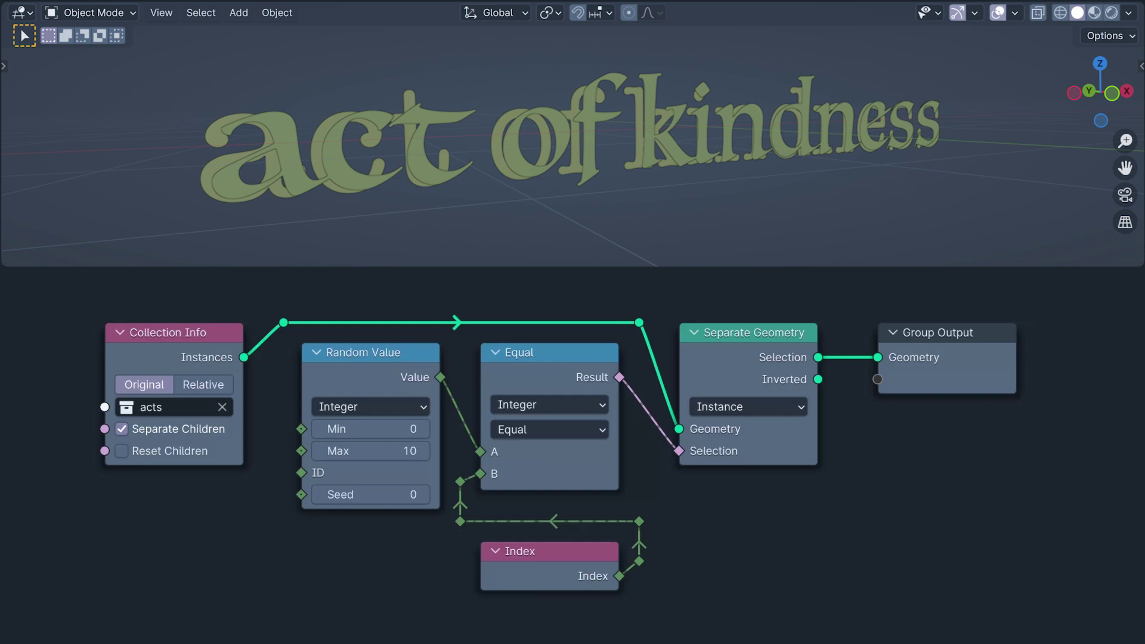
- Set the integer Random Value node's Max to 9
mouse_move(246, 357)
left_click(317, 450)
- Step the integer Random Value node's seed up to 24 without an ID connected, and reset it to its default
left_click(424, 499)
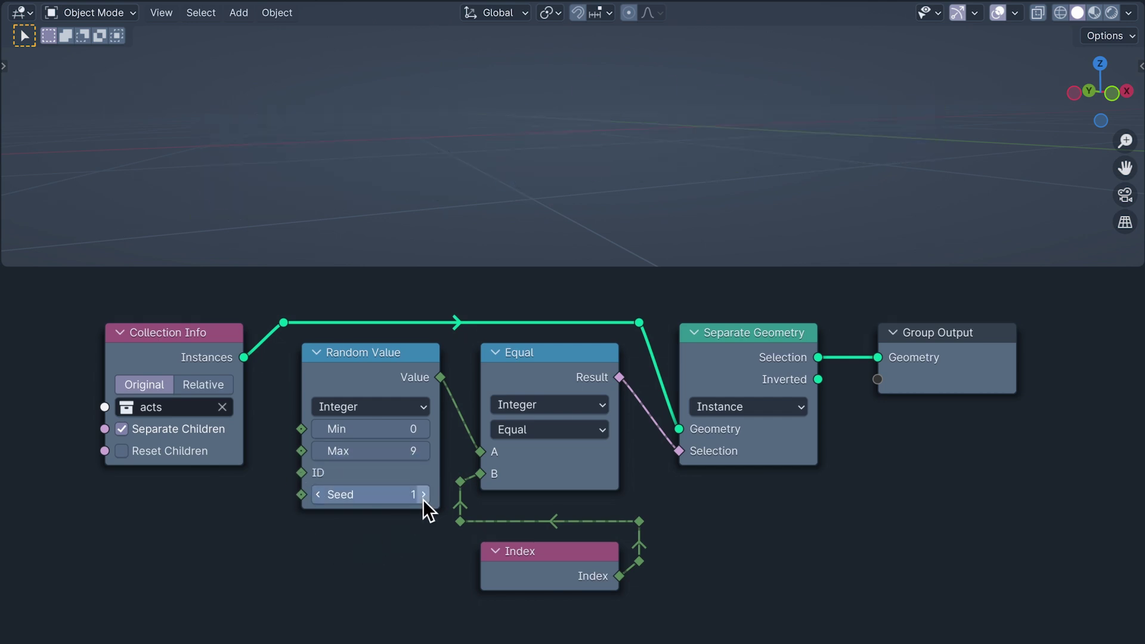
left_click(424, 500)
left_click(423, 499)
left_click(423, 499)
left_click(423, 499)
left_click(423, 499)
left_click(423, 499)
left_click(423, 499)
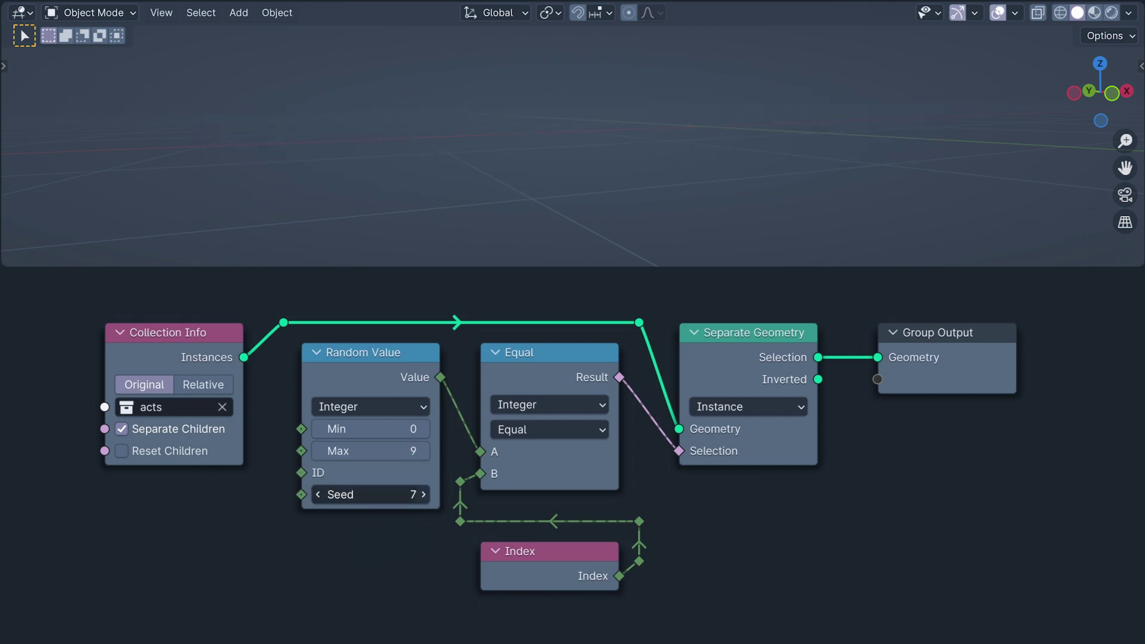
left_click(423, 499)
left_click(423, 499)
left_click(424, 499)
left_click(423, 499)
left_click(424, 495)
left_click(423, 494)
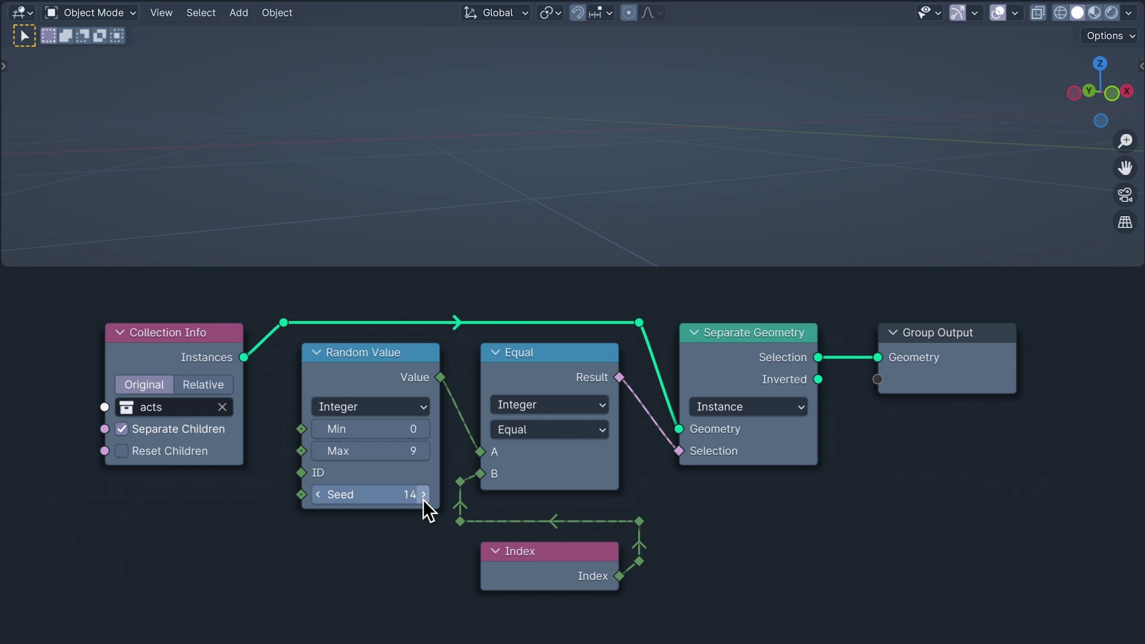
left_click(423, 495)
left_click(423, 494)
left_click(423, 494)
left_click(423, 494)
left_click(424, 494)
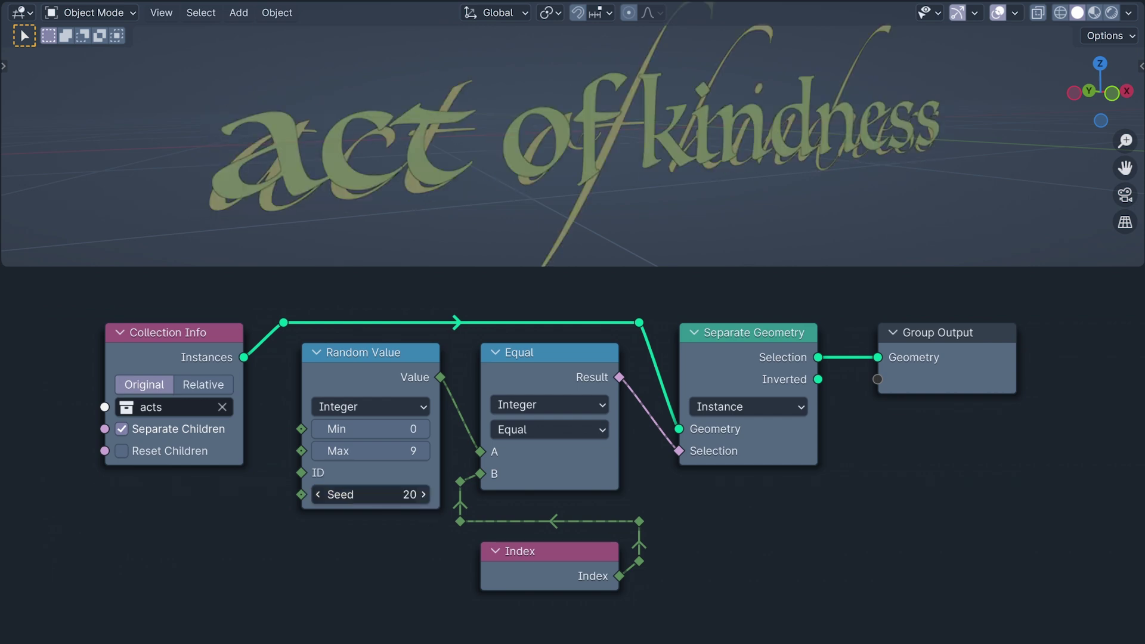
left_click(424, 499)
left_click(423, 499)
left_click(423, 500)
left_click(423, 499)
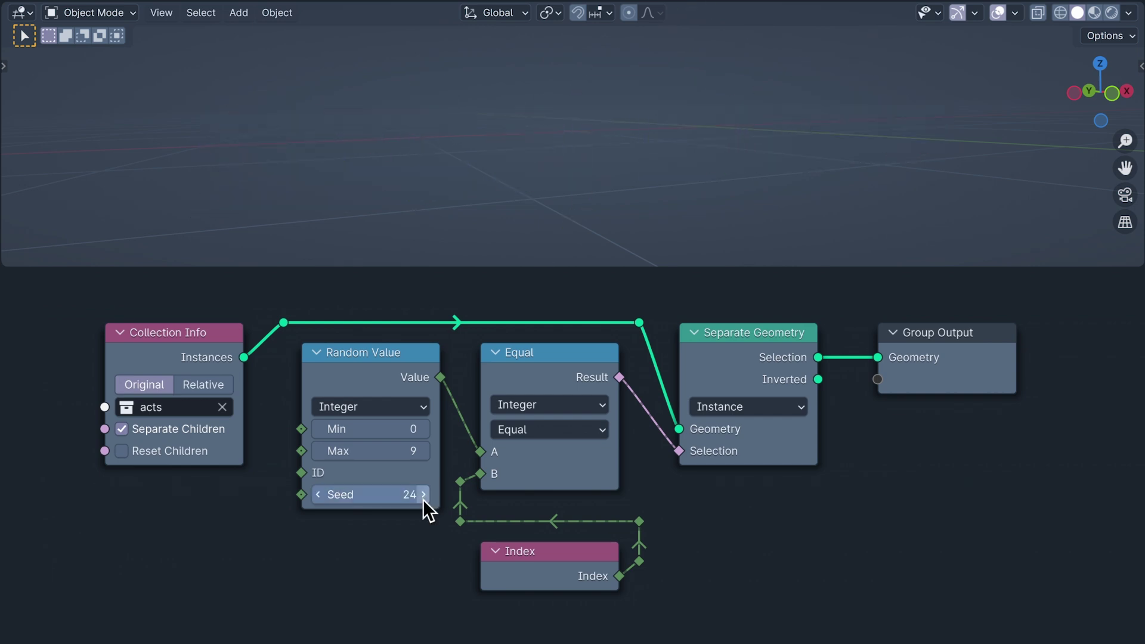
key("BackSpace")
- Shift the downstream nodes to make room and connect a new Integer node to the Random Value node's ID
key("g")
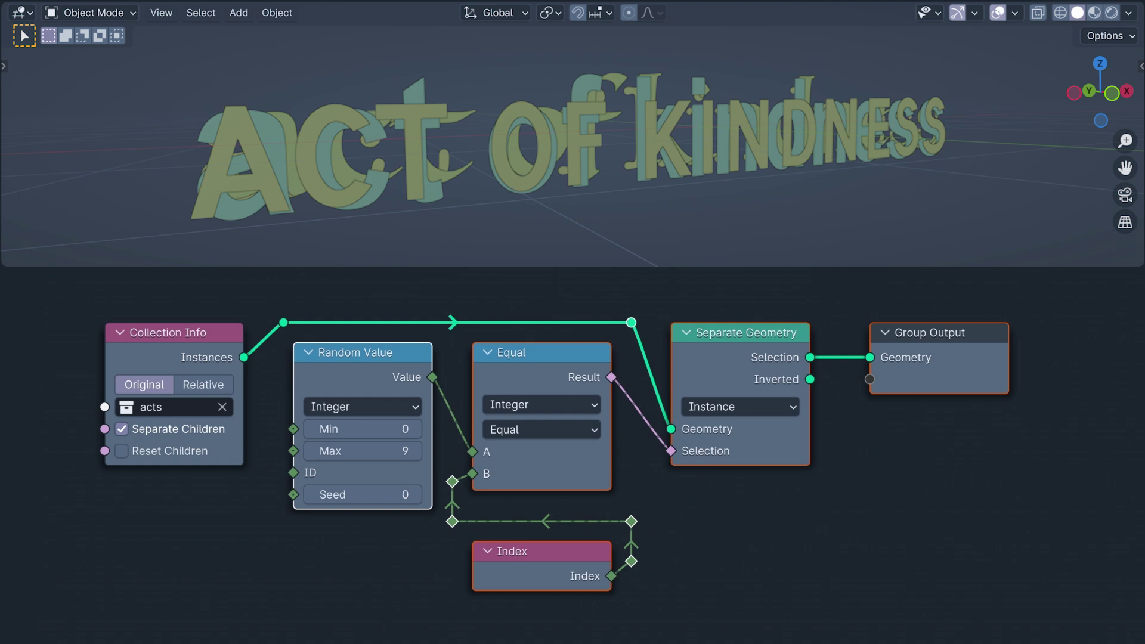
key("Home")
key("alt+a")
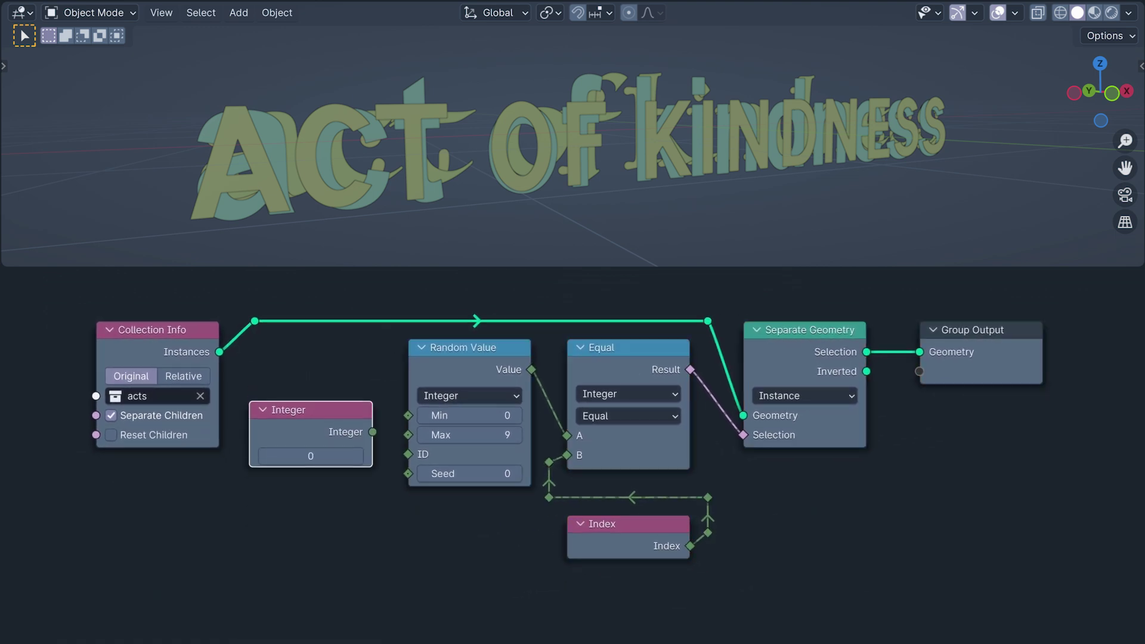
left_click(311, 441)
left_click_drag(372, 440, 408, 454)
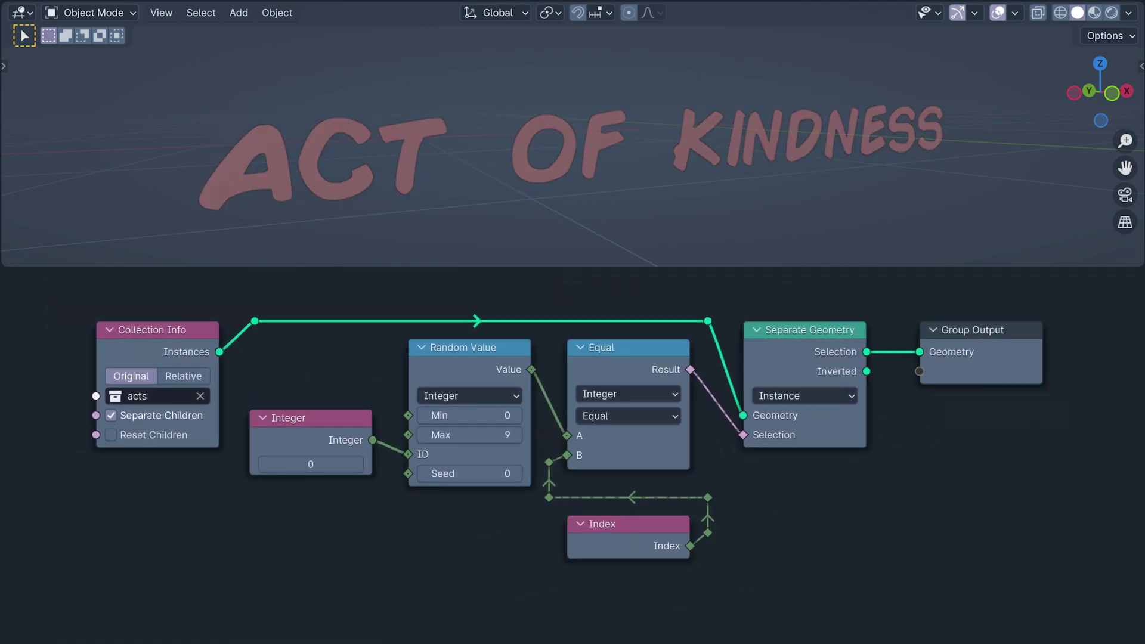
- Step the Random Value node's seed up to 35 with the fixed ID connected, and set it back to 0
left_click(517, 473)
left_click(517, 474)
left_click(516, 474)
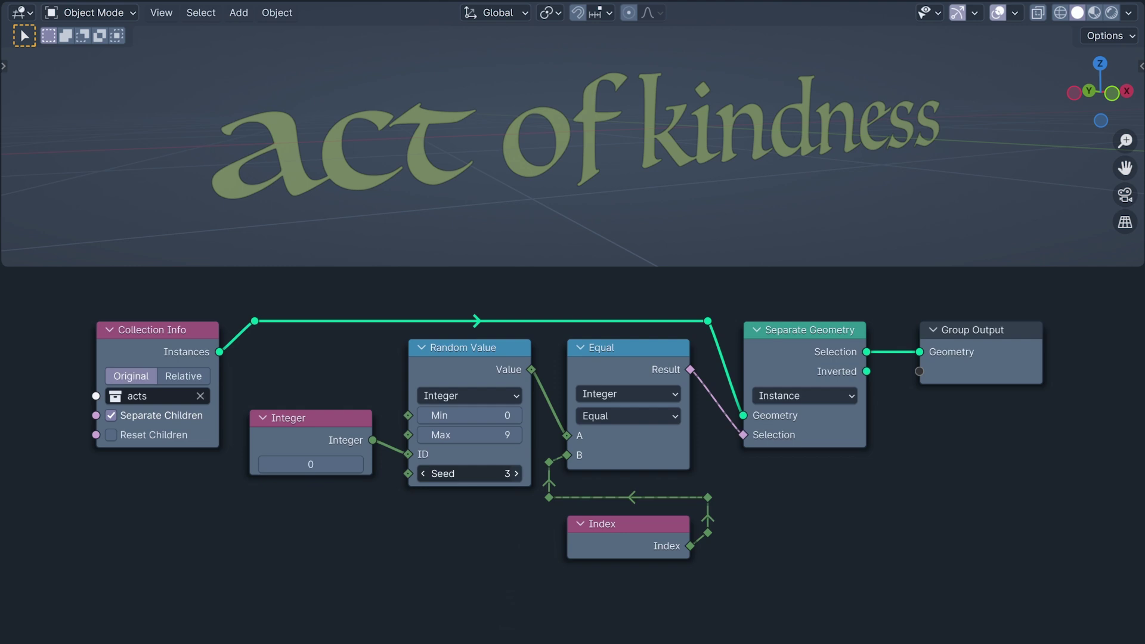
left_click(516, 473)
left_click(517, 474)
left_click(516, 473)
left_click(516, 473)
left_click(516, 473)
left_click(516, 473)
left_click(516, 473)
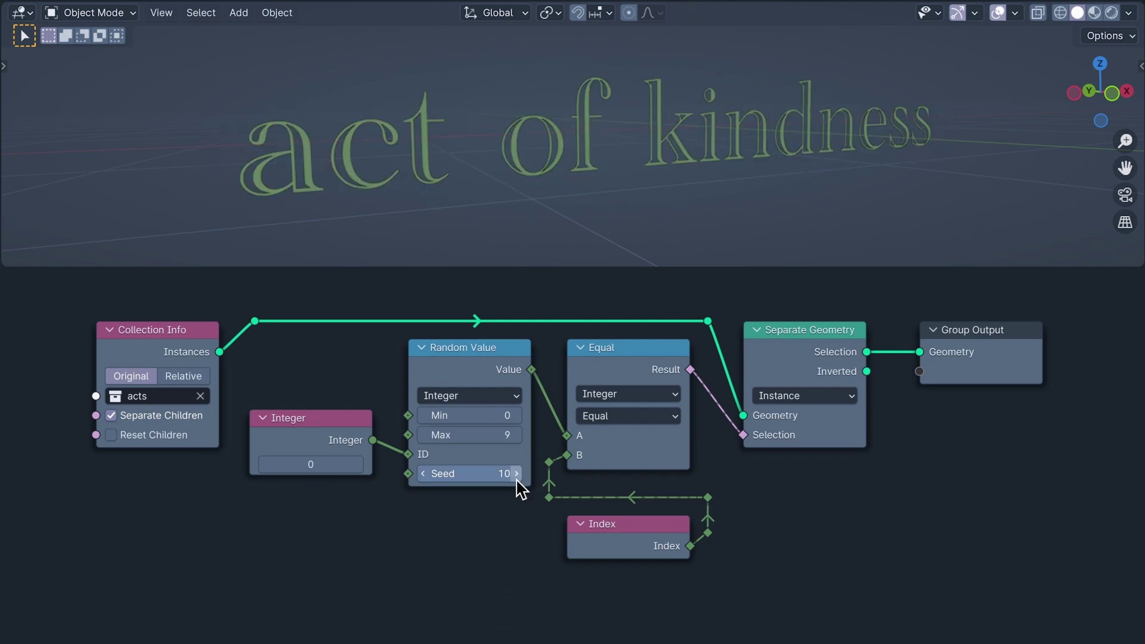
left_click(517, 474)
left_click(516, 474)
left_click(516, 473)
left_click(516, 473)
left_click(517, 474)
left_click(516, 473)
left_click(516, 473)
left_click(516, 473)
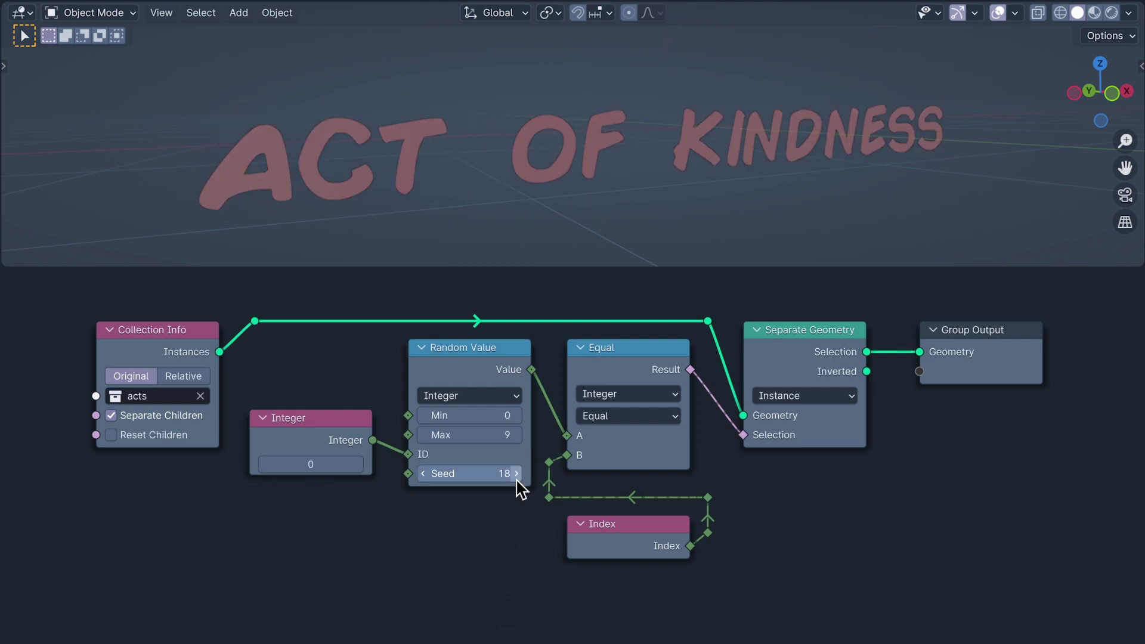
left_click(516, 473)
left_click(517, 473)
left_click(516, 473)
left_click(517, 474)
left_click(517, 474)
left_click(516, 473)
left_click(516, 473)
left_click(517, 474)
left_click(516, 473)
left_click(517, 473)
left_click(516, 473)
left_click(516, 473)
left_click(516, 474)
left_click(517, 474)
left_click(516, 474)
left_click(516, 474)
left_click(516, 473)
left_click(477, 473)
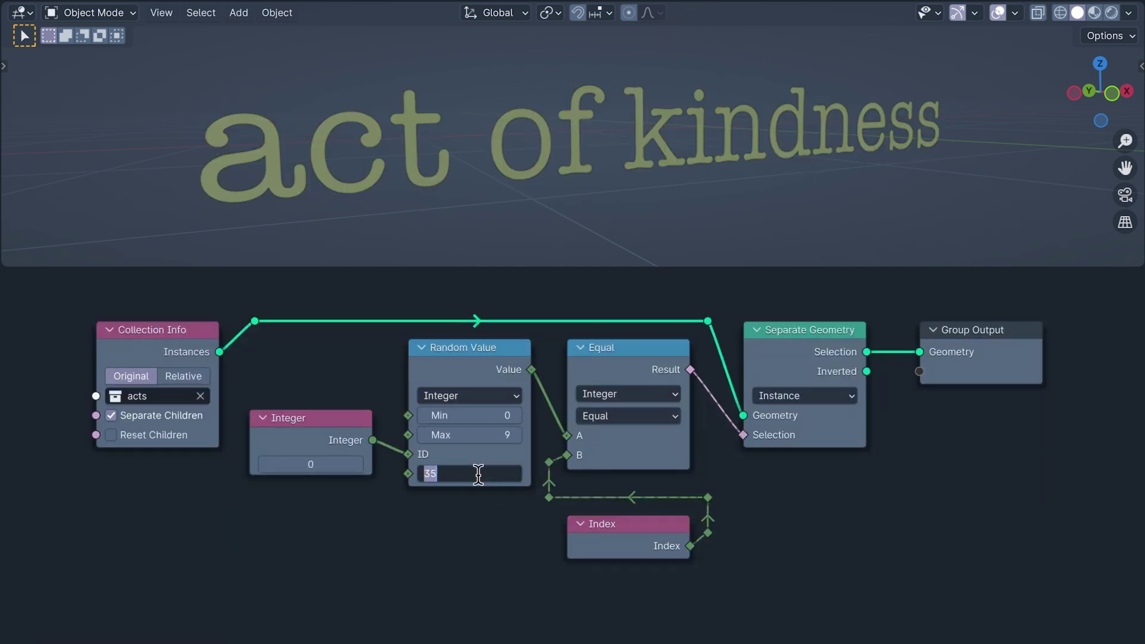
type("9")
key("Return")
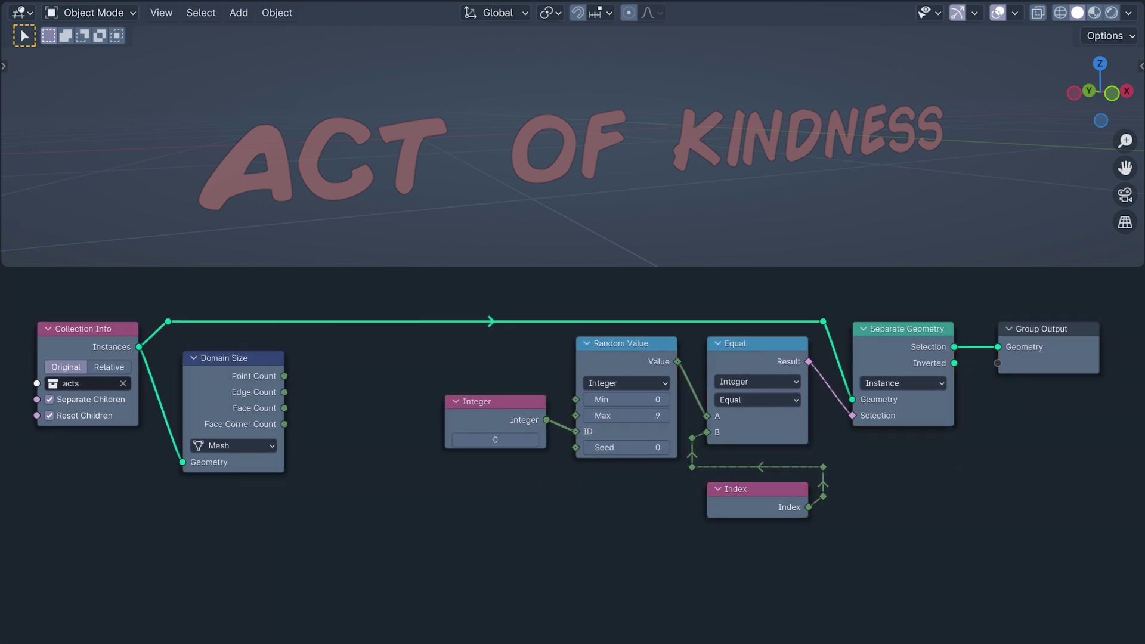
- Set the Domain Size node to Instances and make the Math node subtract 1 from the instance count feeding Max
left_click(239, 445)
left_click(238, 532)
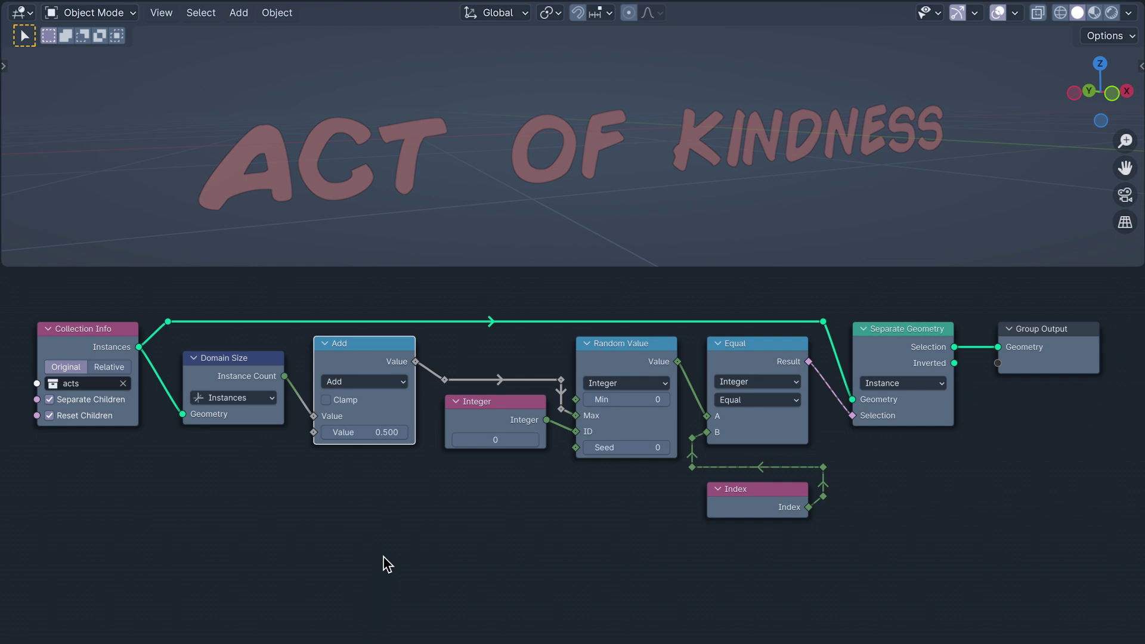
left_click(385, 381)
left_click(388, 437)
left_click(388, 432)
type("1")
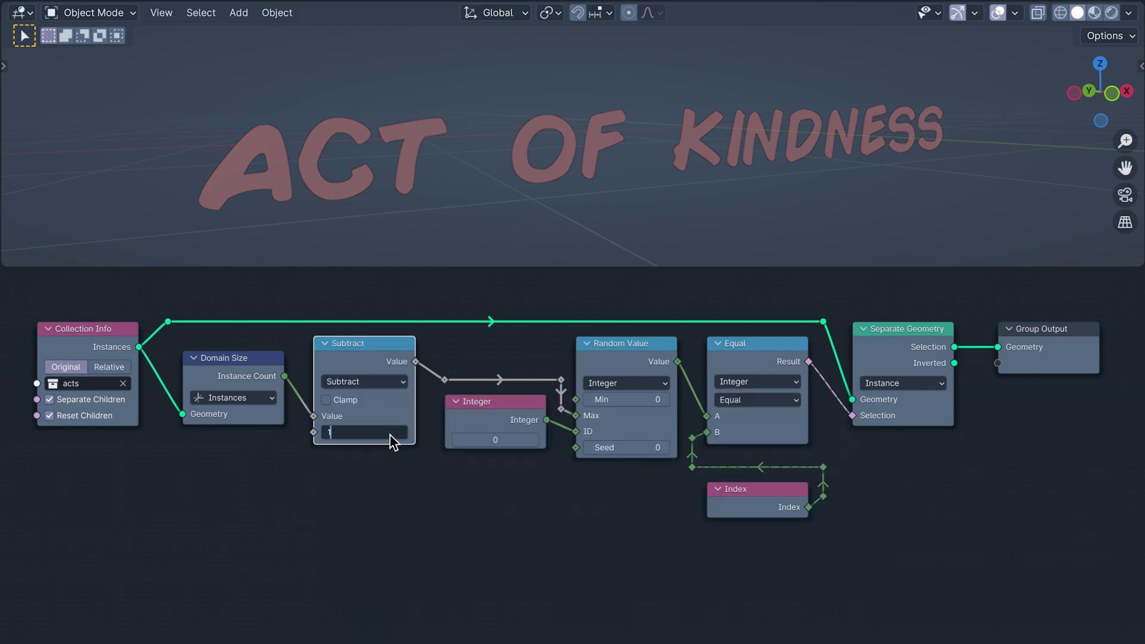
key("Return")
left_click(379, 611)
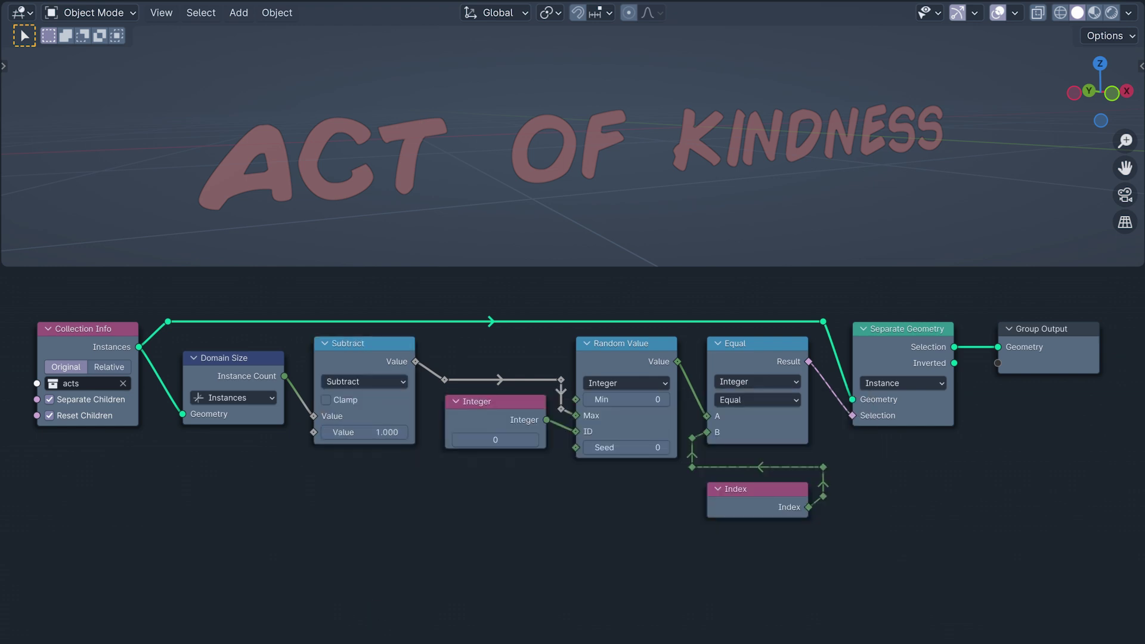
- Step the Integer node feeding the Random Value's ID upward past 30, and set it back to 0
left_click(533, 443)
left_click(533, 442)
left_click(533, 442)
left_click(533, 442)
left_click(533, 442)
left_click(533, 443)
left_click(533, 442)
left_click(533, 442)
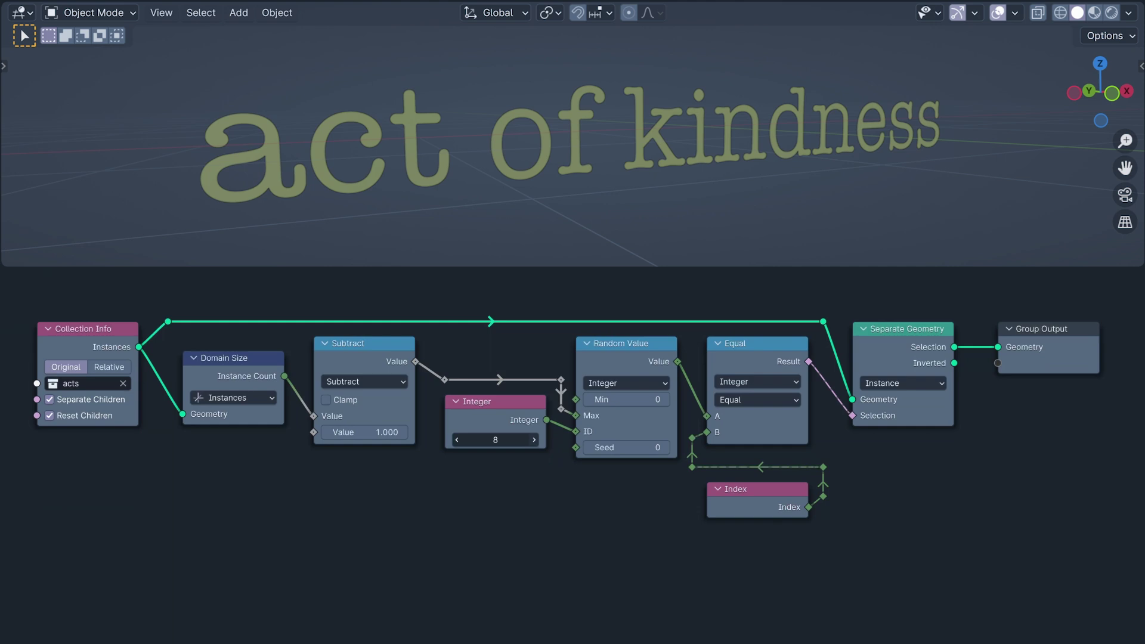
left_click(534, 443)
left_click(533, 443)
left_click(534, 442)
left_click(533, 442)
left_click(534, 443)
left_click(533, 443)
left_click(533, 442)
left_click(534, 442)
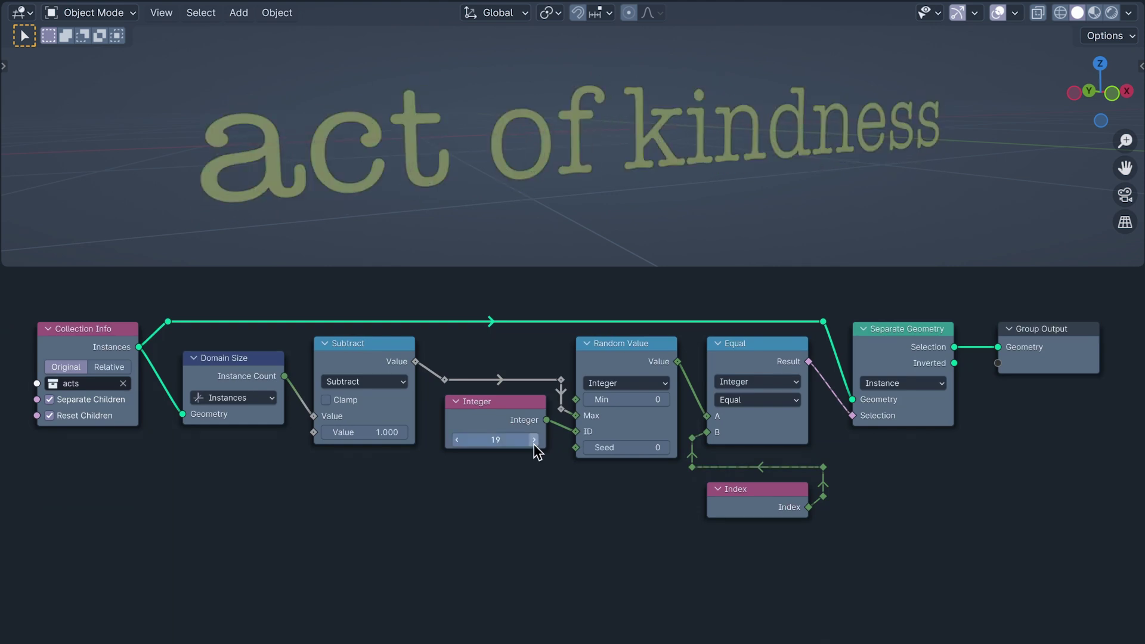
left_click(534, 440)
left_click(534, 440)
left_click(534, 439)
left_click(534, 439)
left_click(534, 440)
left_click(534, 440)
left_click(534, 440)
left_click(533, 439)
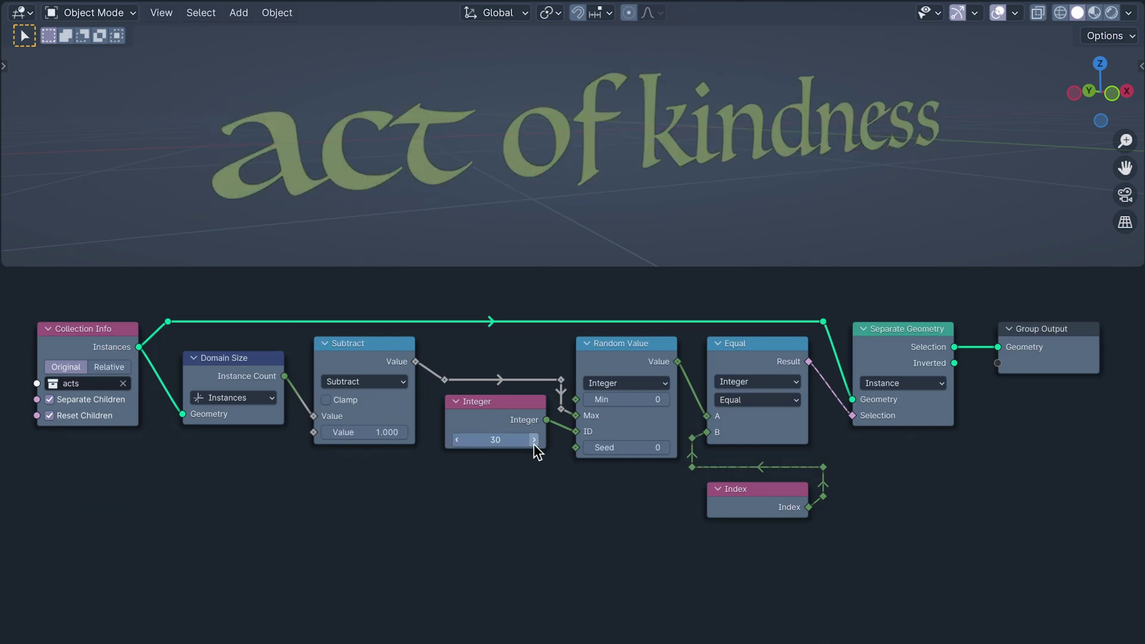
left_click(534, 443)
left_click(534, 443)
left_click(533, 443)
left_click(495, 443)
type("0")
key("Return")
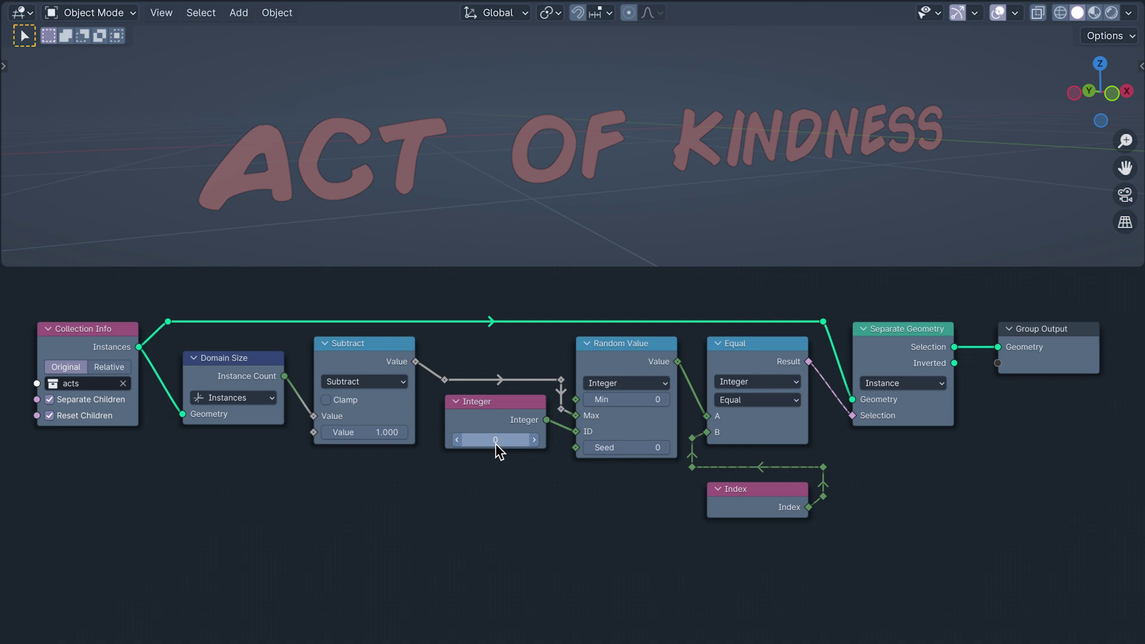
- Move the Random Value node below its neighbouring nodes and cut its links
left_click_drag(626, 344, 626, 462)
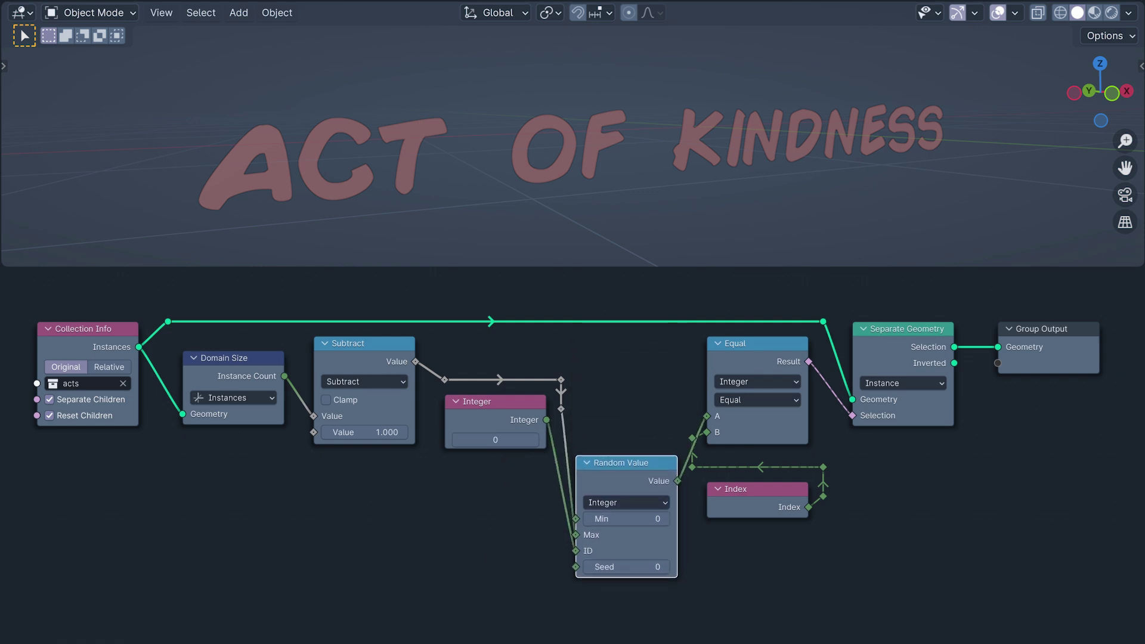
left_click(621, 640)
right_click_drag(624, 409, 535, 596, "ctrl")
key("g")
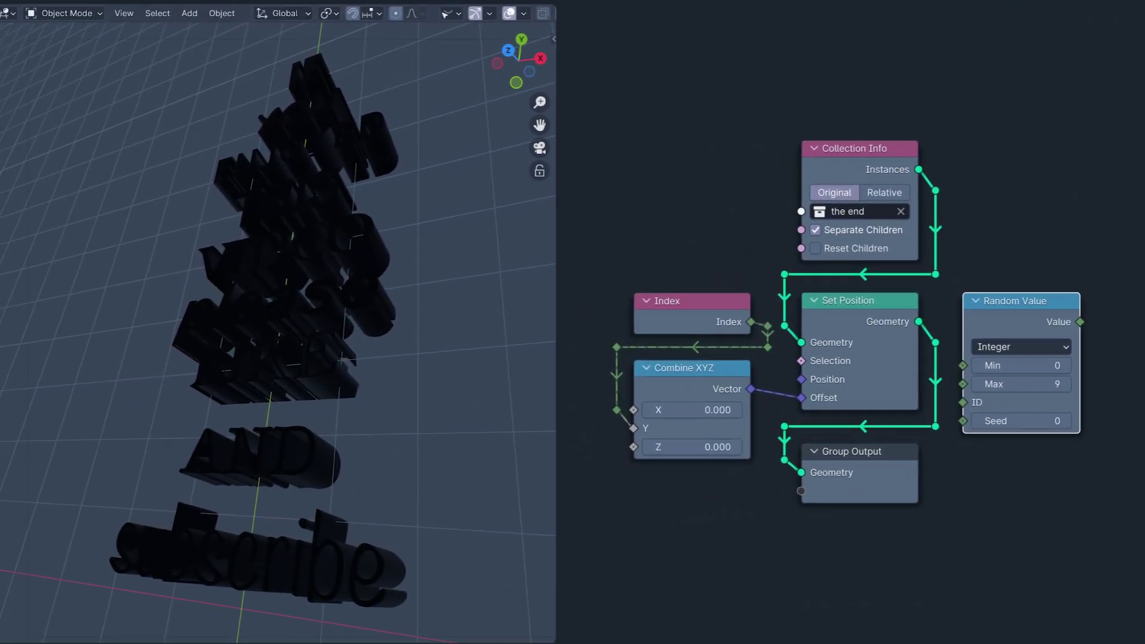
- Insert a Sort Elements node between Collection Info and Set Position, set to the Instance domain, with the Random Value feeding its Group ID
key("alt+a")
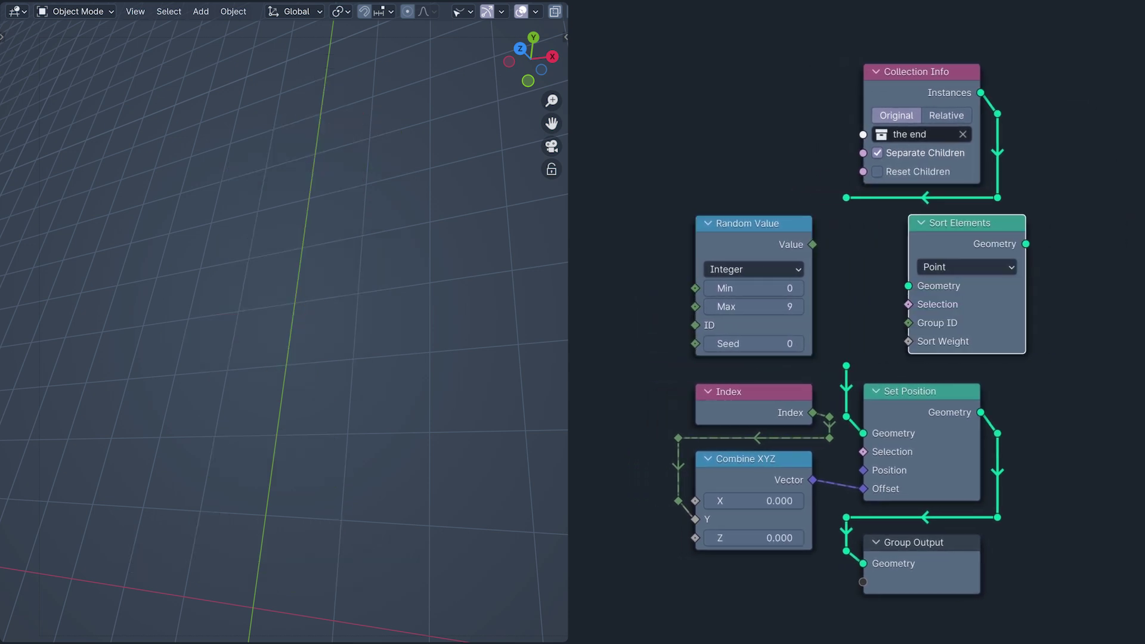
left_click(948, 268)
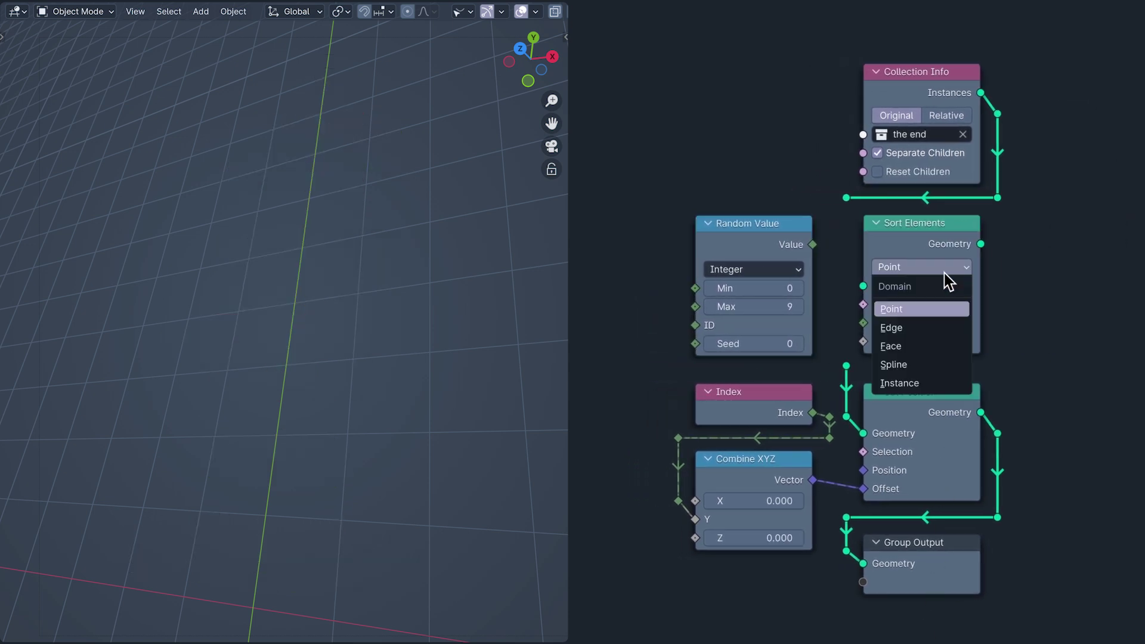
left_click(943, 383)
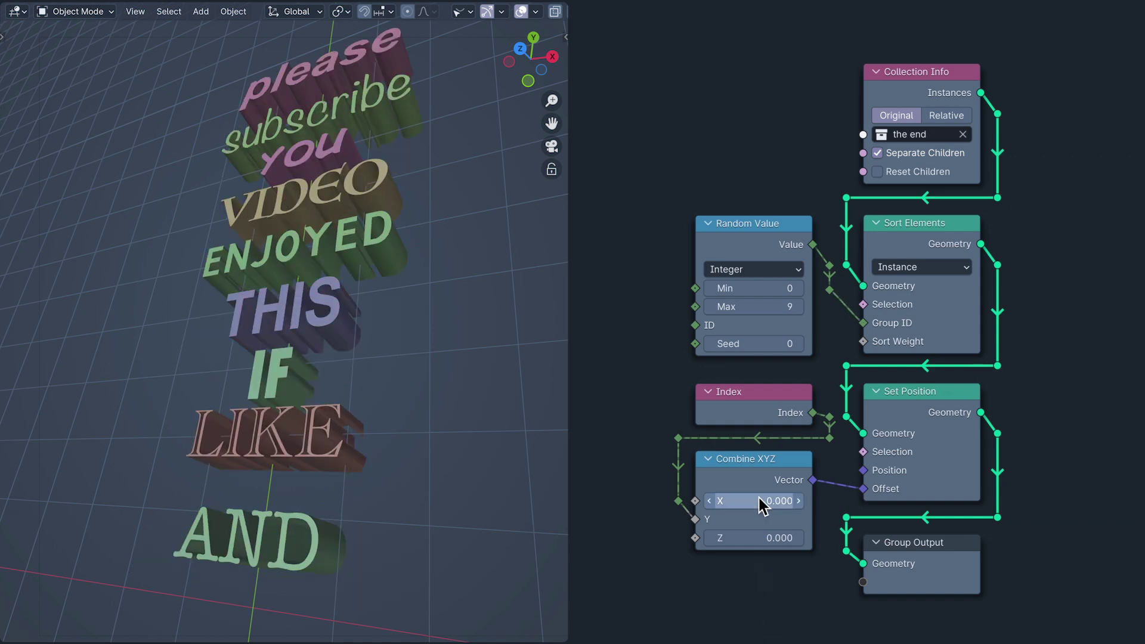
- Set the Random Value node's Max to 100
left_click(771, 307)
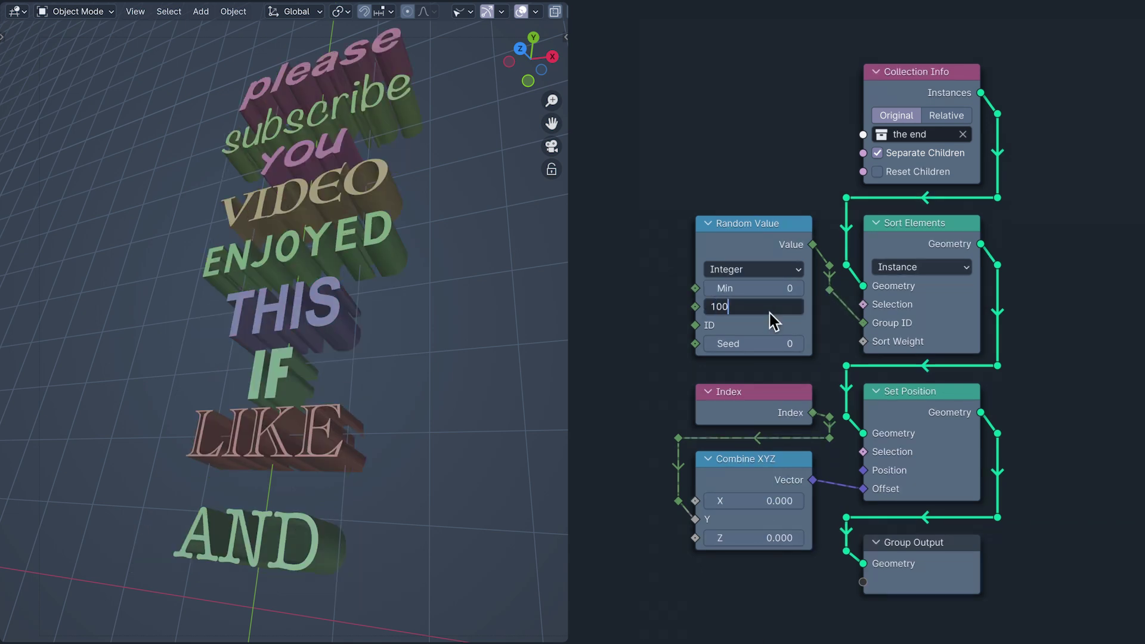
key("Return")
- Step the Random Value node's seed upward past 9 to reshuffle the sorted instances, and set it back to 0
left_click(801, 348)
left_click(801, 347)
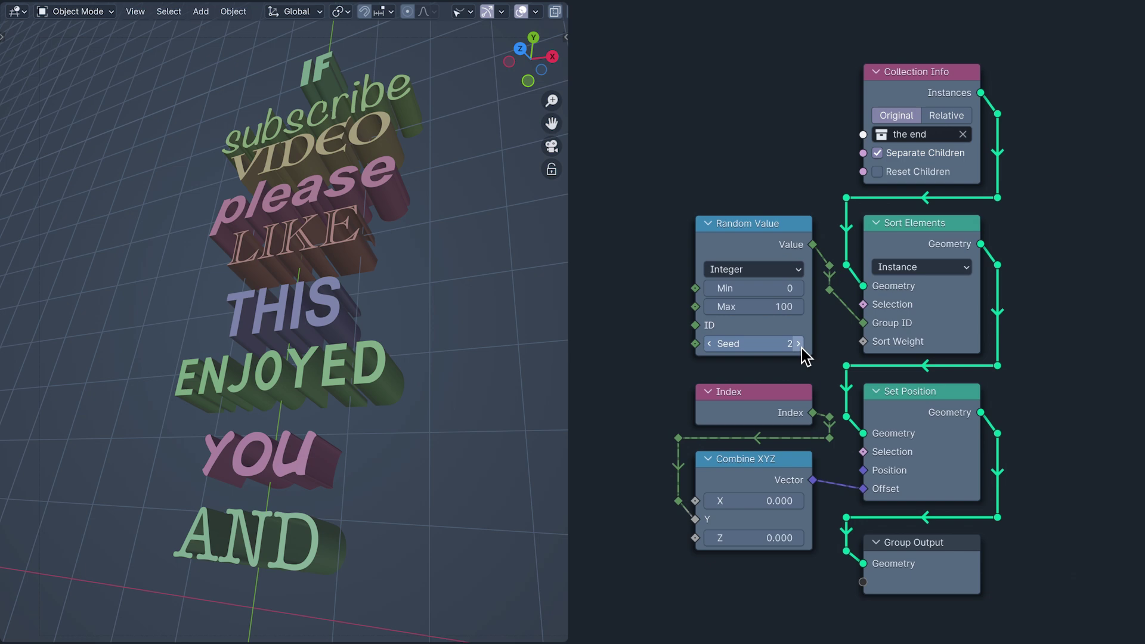
left_click(801, 347)
left_click(801, 348)
left_click(800, 347)
left_click(801, 348)
left_click(800, 348)
left_click(801, 348)
left_click(801, 347)
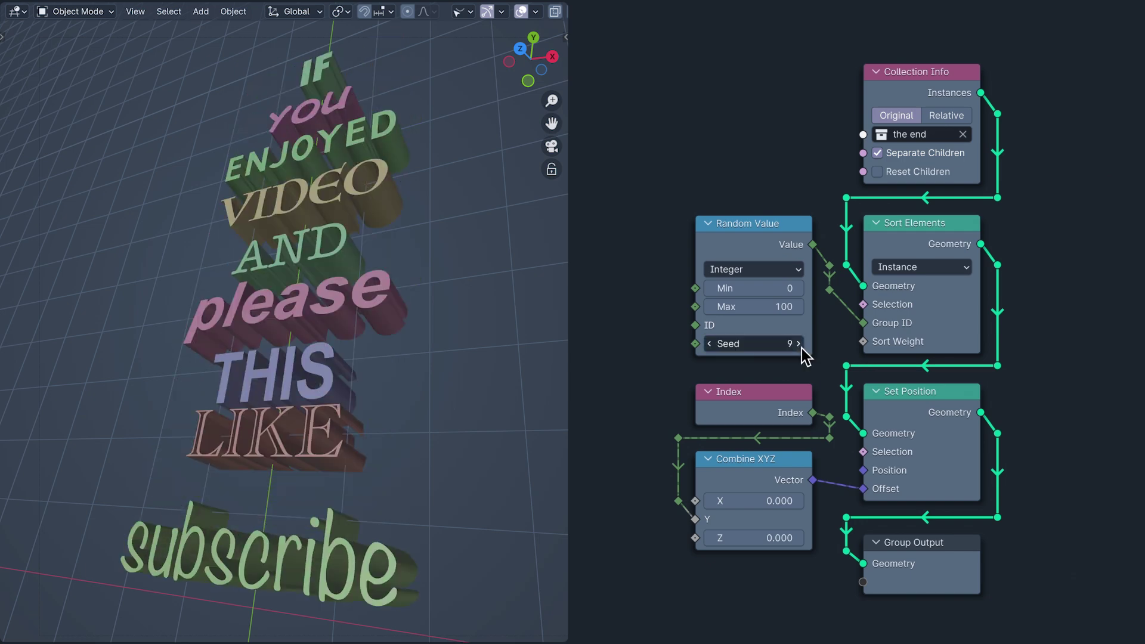
left_click(801, 348)
left_click(801, 348)
left_click(800, 348)
left_click(784, 345)
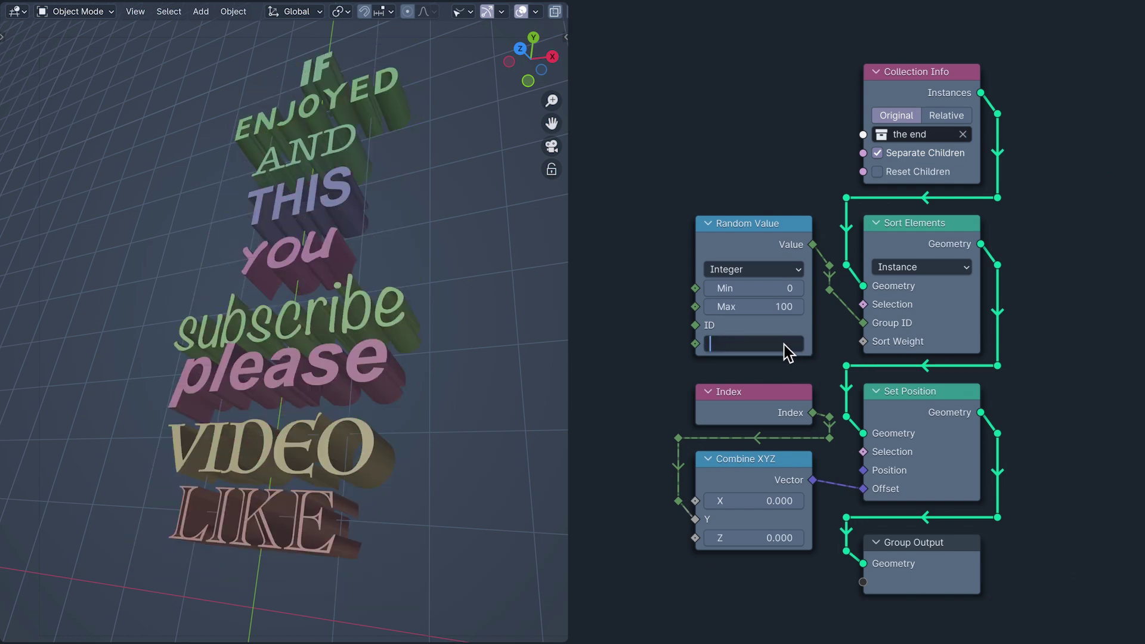
type("0")
key("Return")
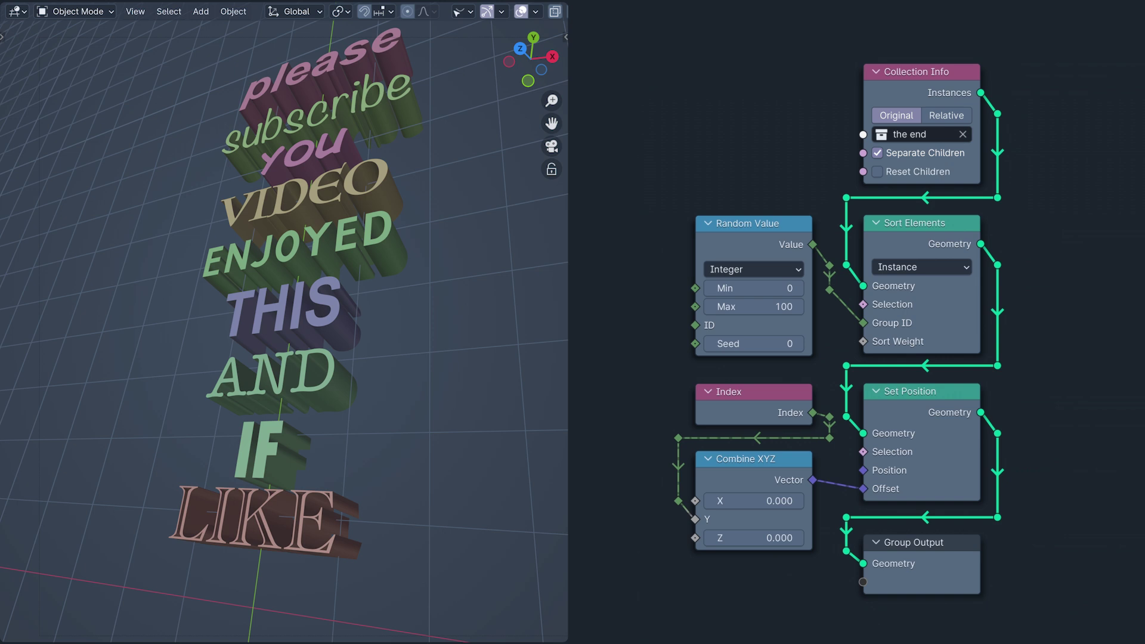
- Spread the node groups apart vertically, leaving a gap between the Random Value node and the Index node
left_click_drag(830, 287, 830, 332)
left_click_drag(679, 209, 838, 352)
left_click_drag(753, 223, 753, 171)
left_click_drag(662, 376, 838, 560)
left_click_drag(753, 391, 753, 423)
left_click_drag(1014, 54, 834, 376)
left_click_drag(921, 222, 921, 175)
left_click_drag(1013, 375, 835, 602)
left_click_drag(921, 391, 921, 425)
key("alt+a")
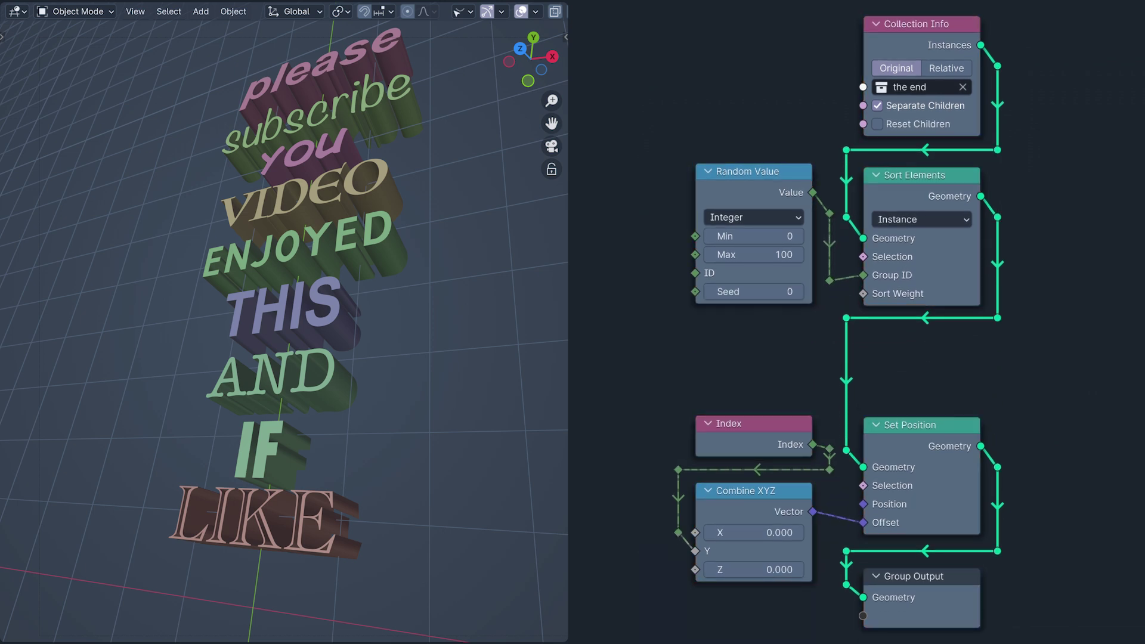
- Place a Scene Time node below Random Value, close the gap between Sort Elements and Set Position, and link Seconds to the Random Value's Seed
left_click(753, 339)
left_click_drag(1014, 412, 834, 620)
left_click_drag(921, 424, 921, 382)
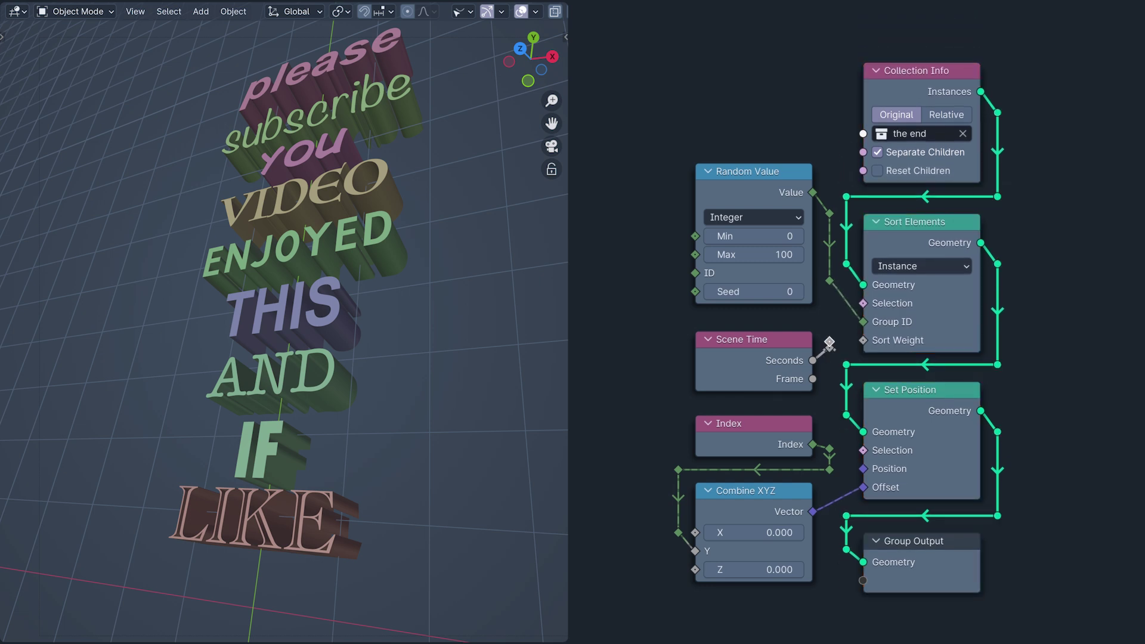
left_click_drag(678, 297, 679, 296)
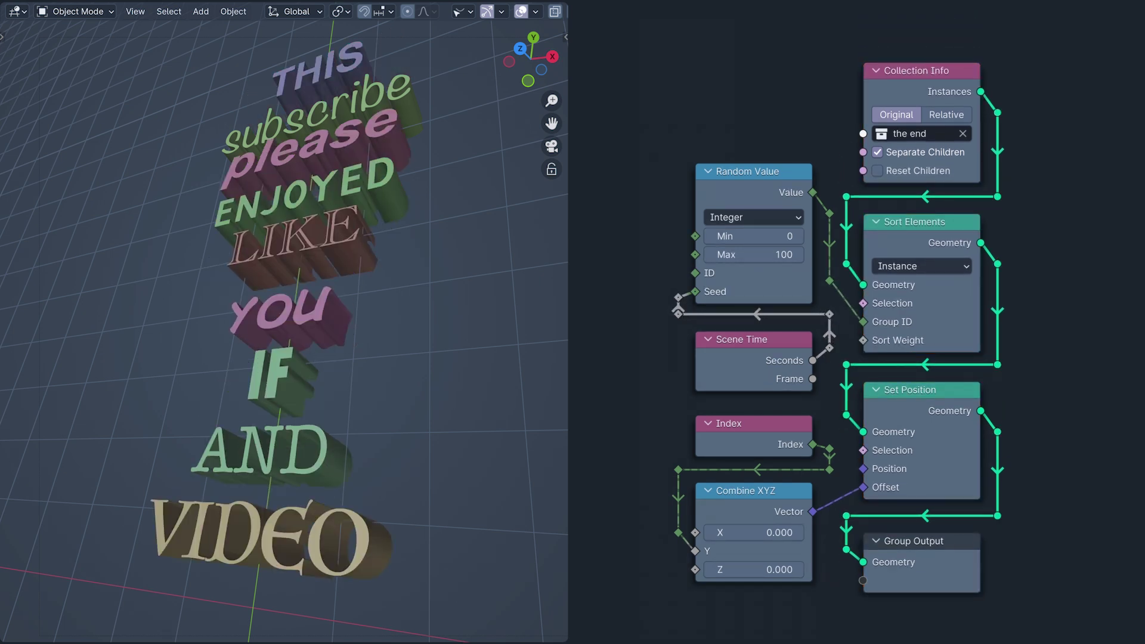